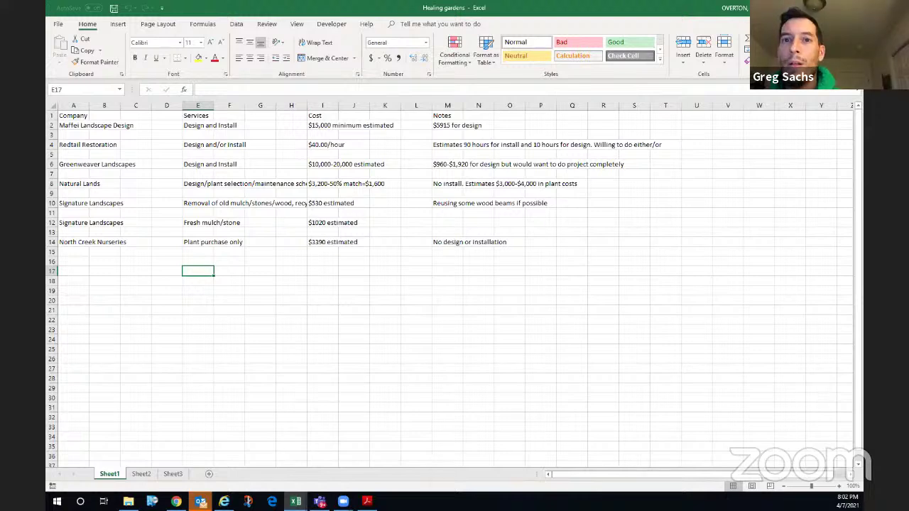
- Bold the row 1 headers from Company through Notes (A1:M1)
scroll(525, 223, "up", 1, "ctrl")
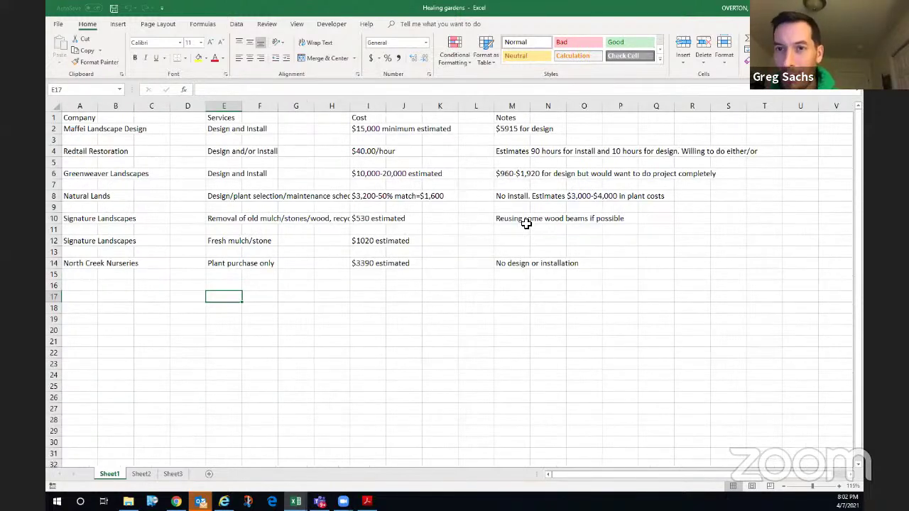
scroll(525, 223, "up", 1, "ctrl")
left_click_drag(97, 119, 574, 119)
key("ctrl+b")
left_click(416, 208)
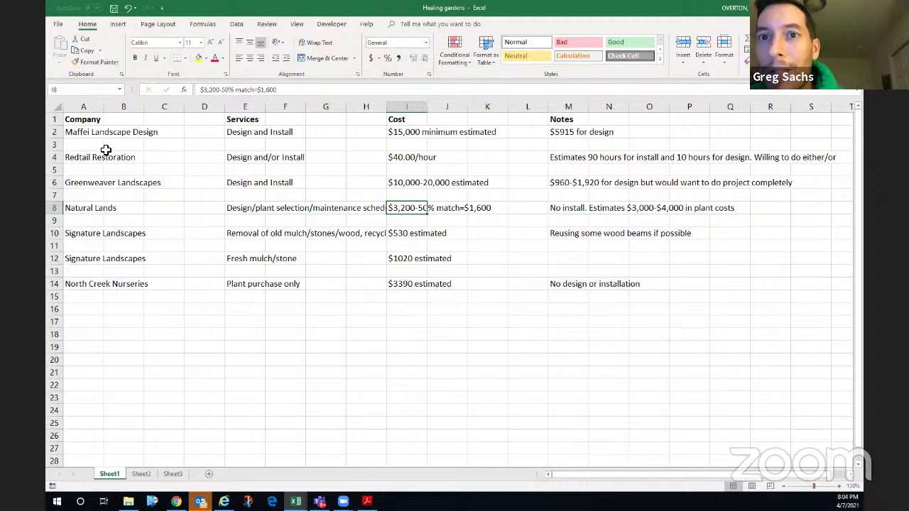
left_click(90, 135)
left_click(76, 320)
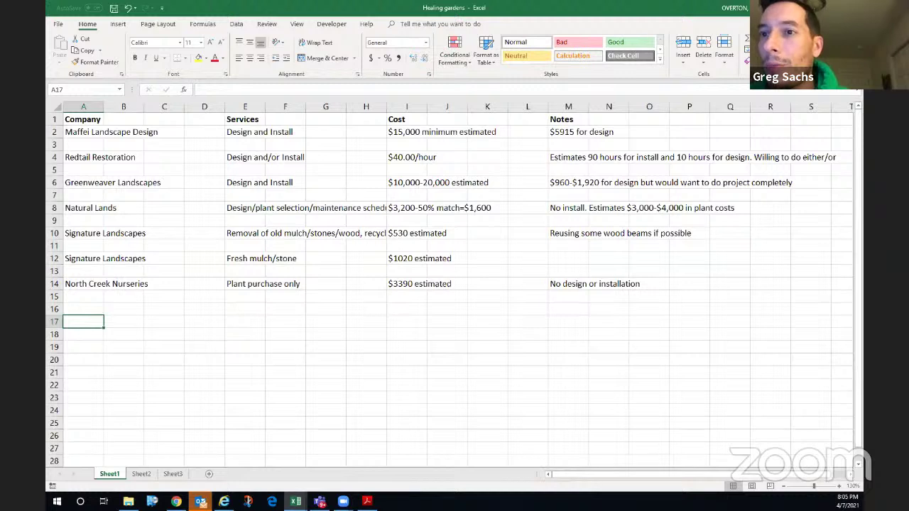
left_click(573, 159)
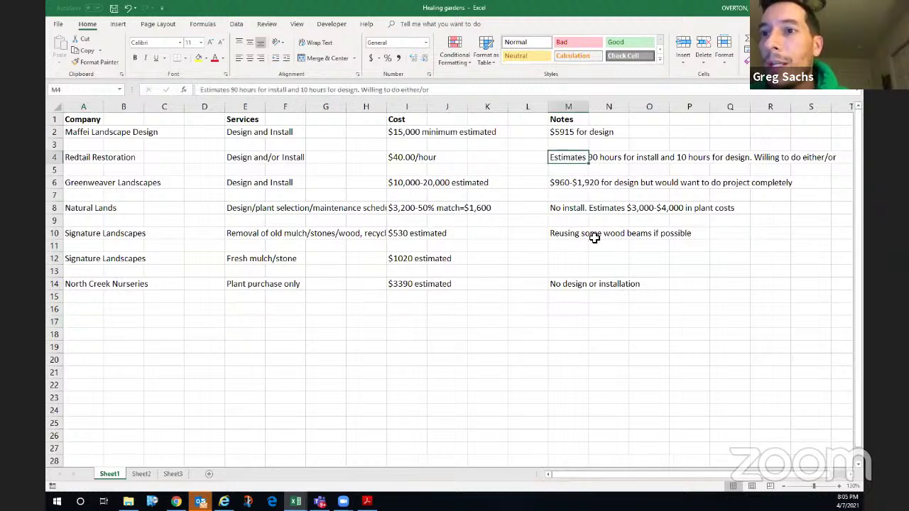
left_click(93, 300)
left_click(95, 310)
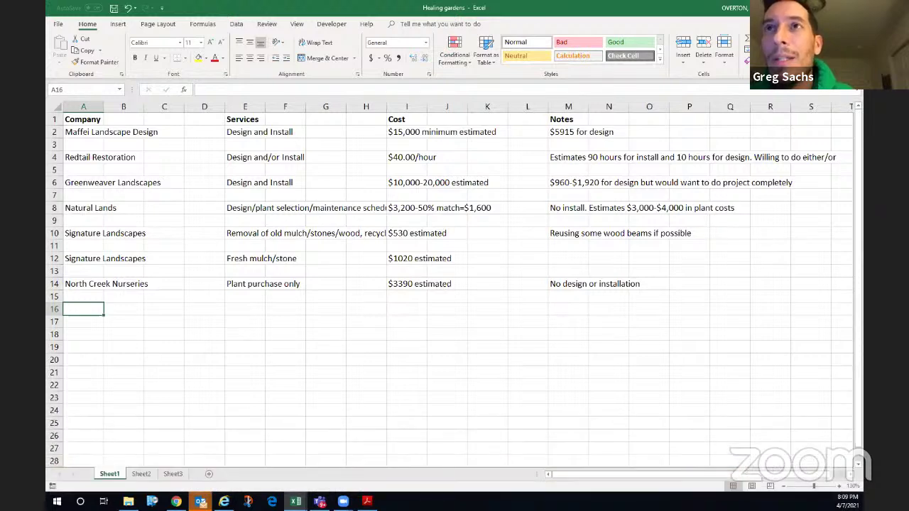
left_click(175, 501)
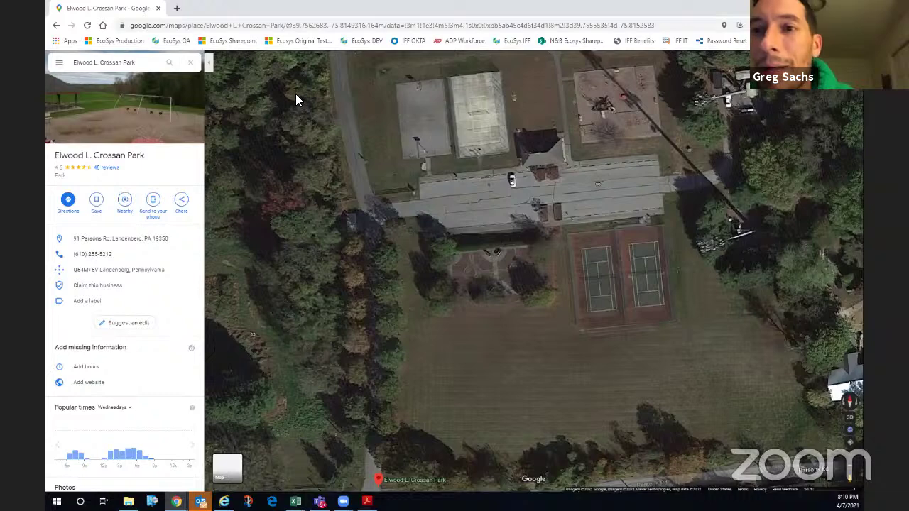
left_click(210, 63)
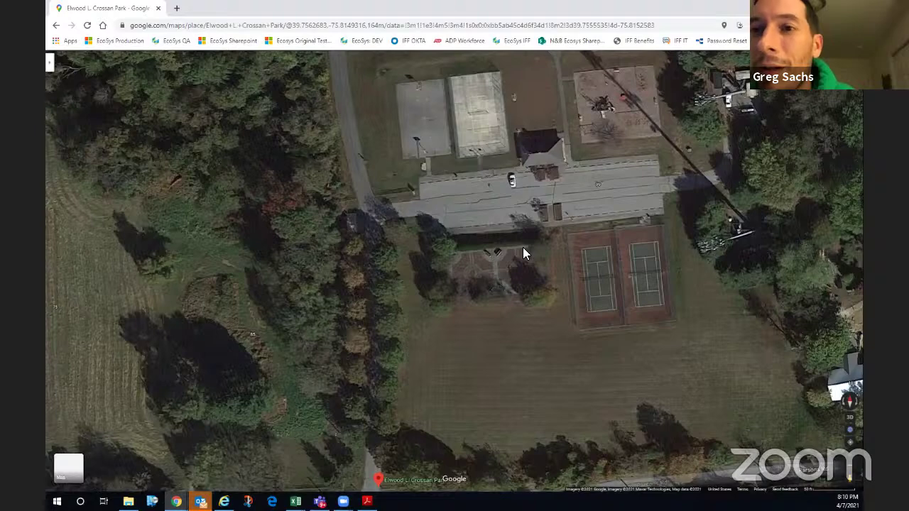
scroll(523, 247, "down", 1)
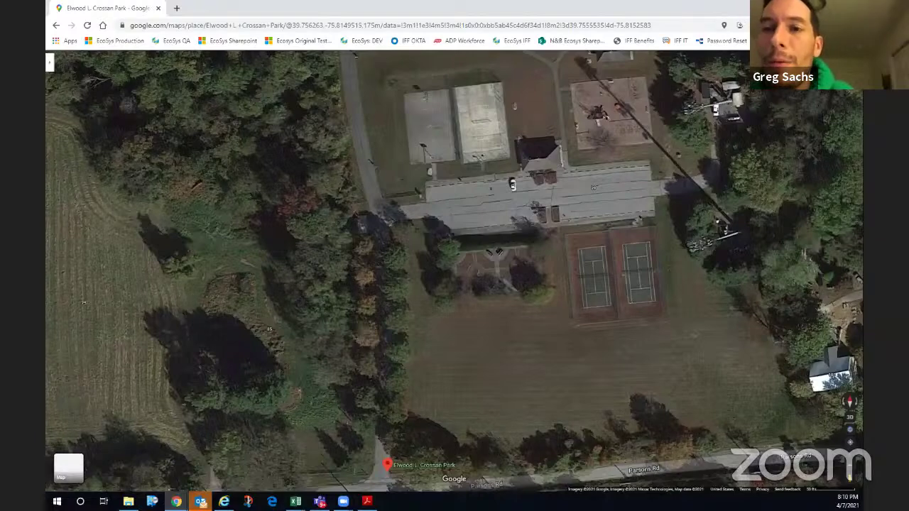
key("alt+Tab")
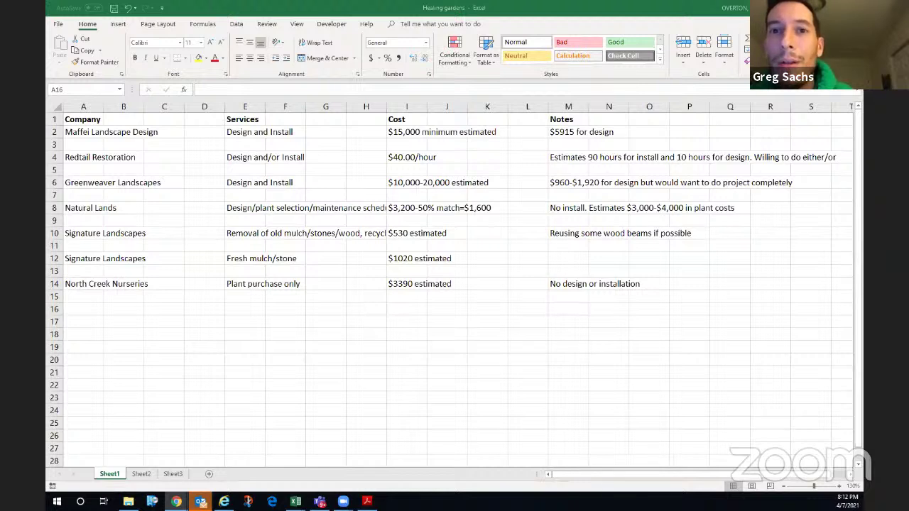
key("alt+Tab")
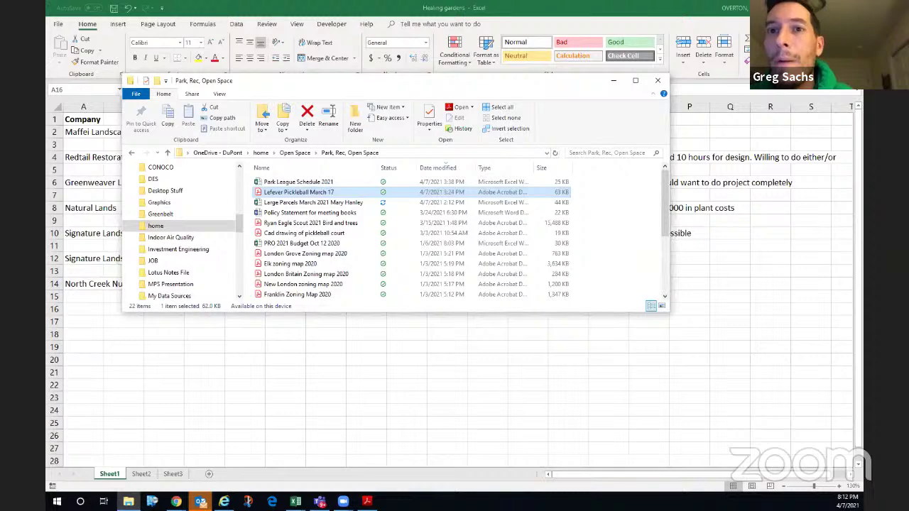
key("alt+Tab")
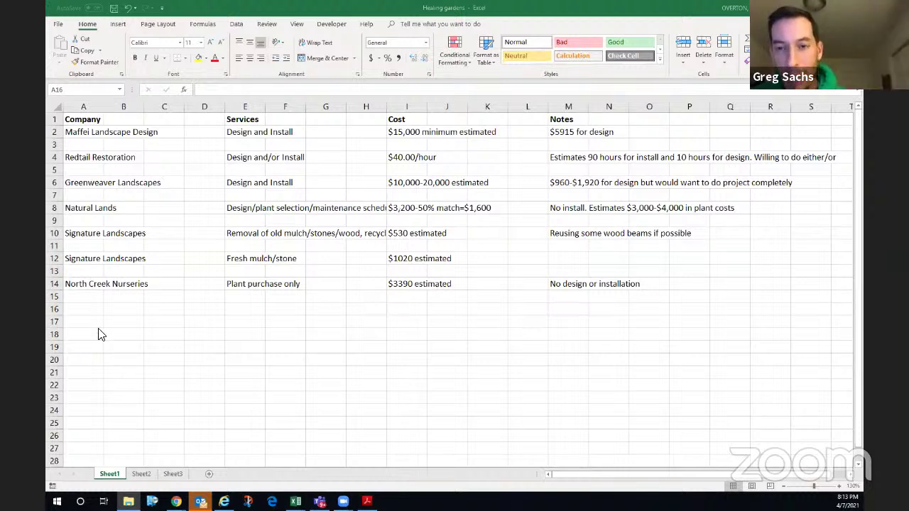
- Enter Donation in A16 with a ($2,500) credit in the Cost column of row 16
left_click(89, 310)
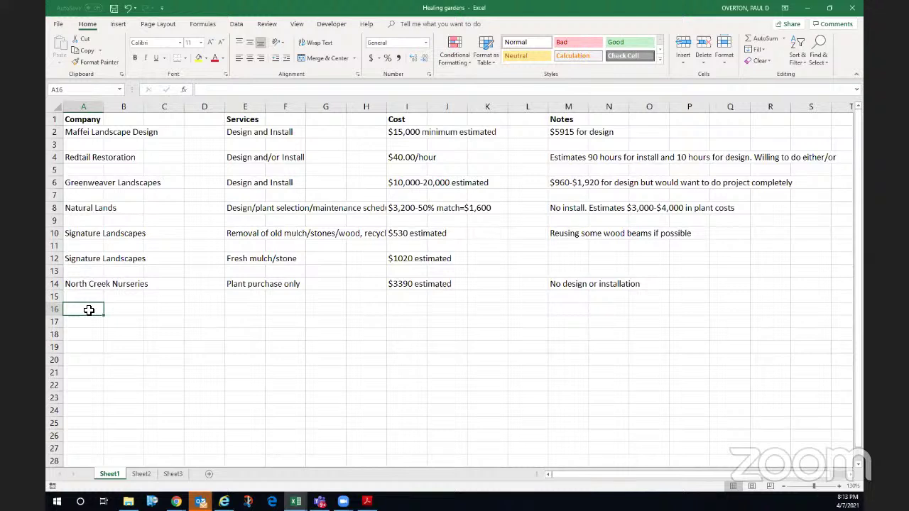
type("Donation")
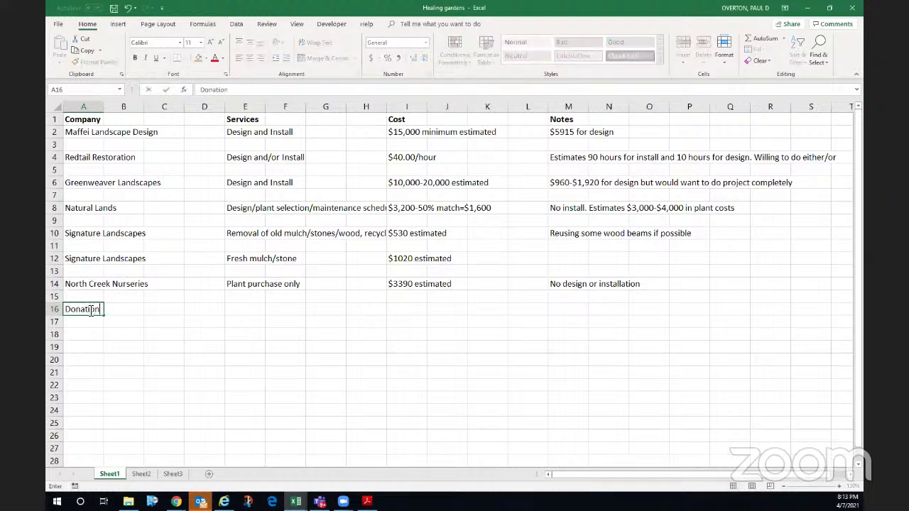
key("Tab")
key("Tab")
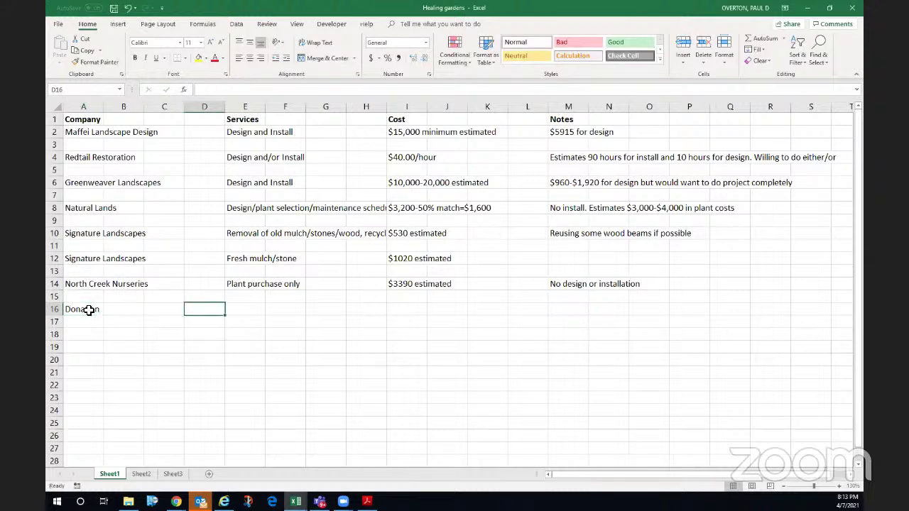
key("Tab")
key("Tab")
key("Tab")
key("Tab")
key("Tab")
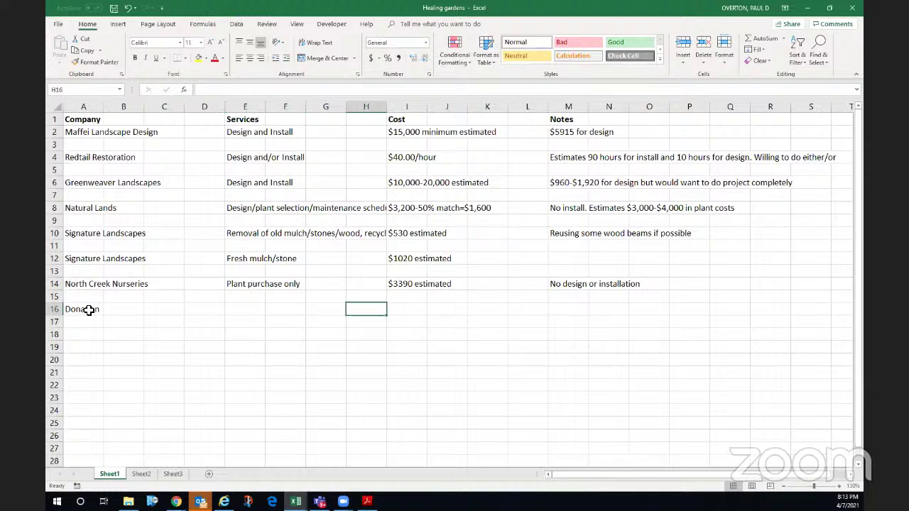
key("Tab")
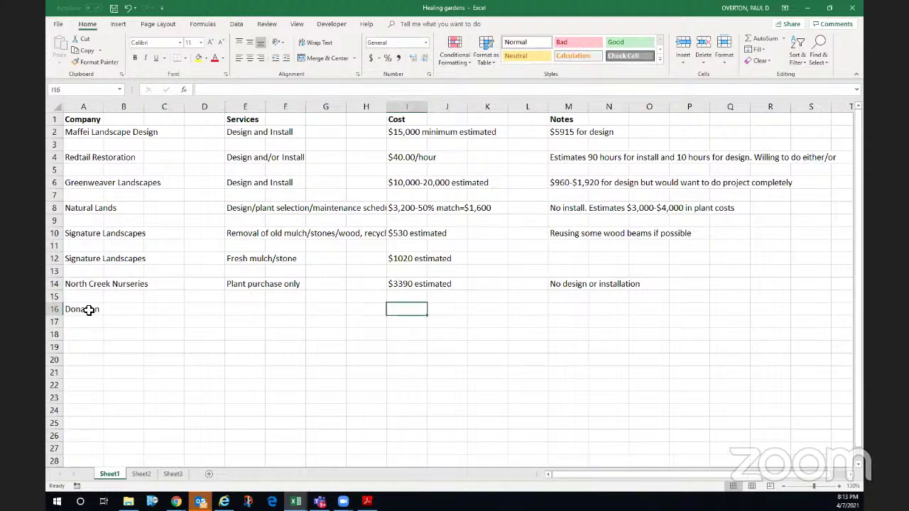
type("($2,5")
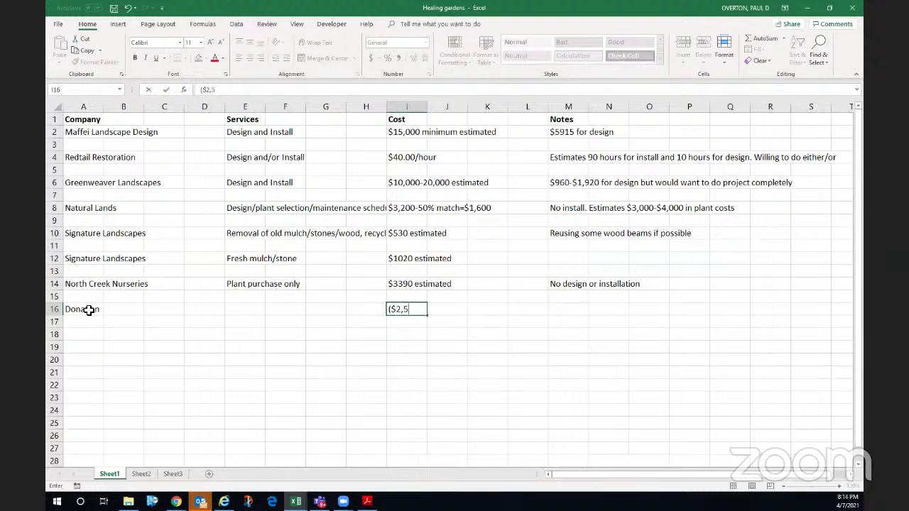
type("00)")
key("Left")
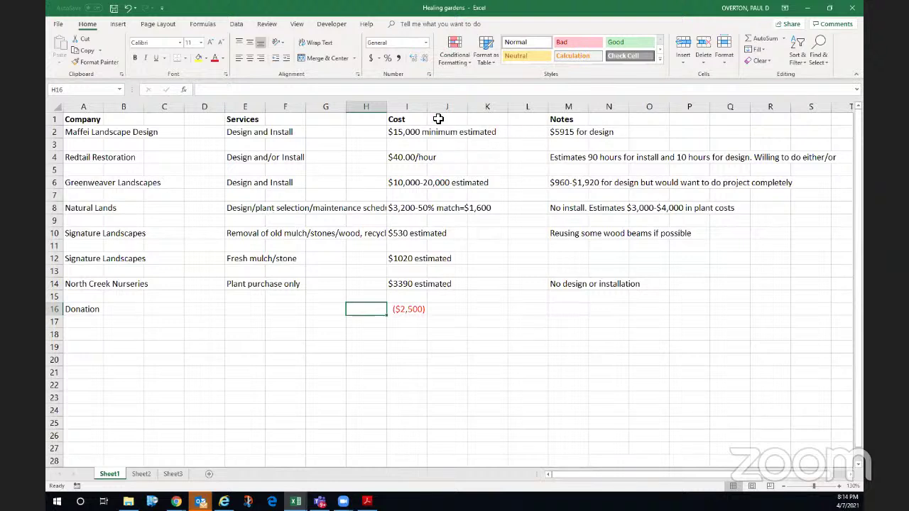
- Widen column I so the Cost figures no longer spill into column J
left_click_drag(427, 107, 471, 112)
left_click(529, 135)
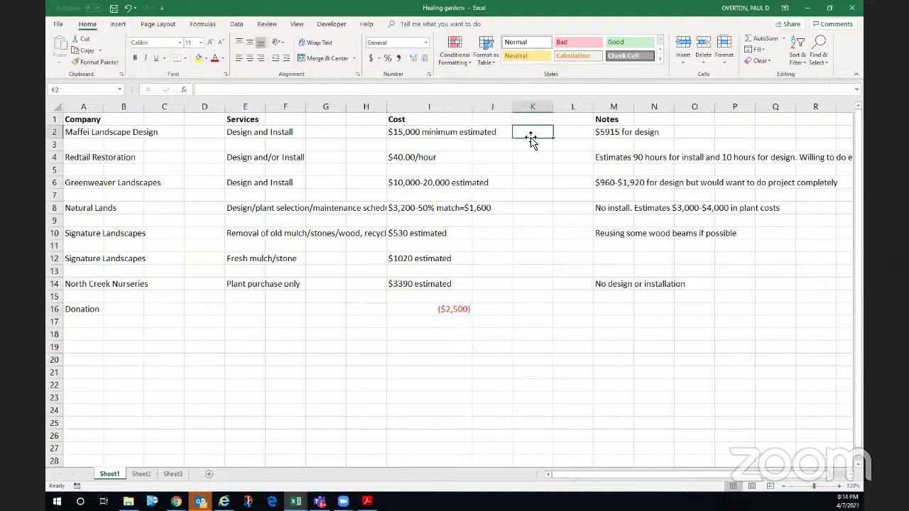
left_click(526, 208)
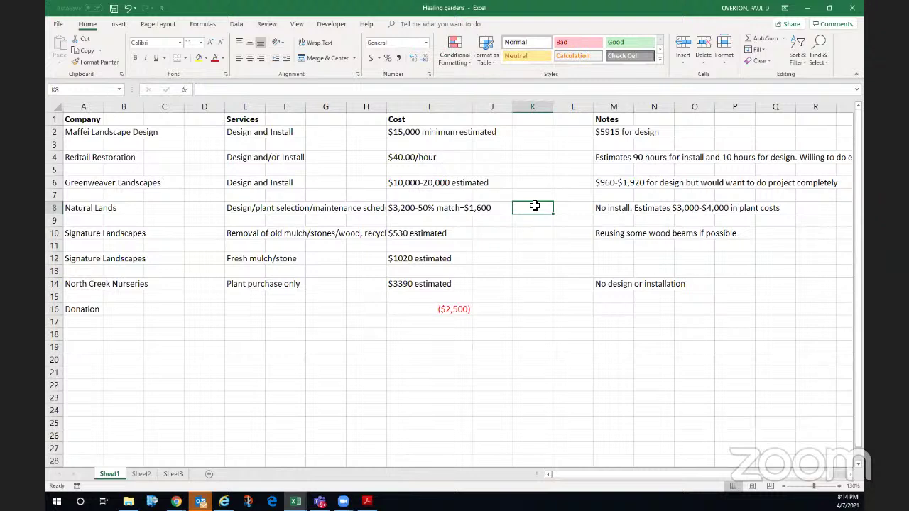
left_click(528, 334)
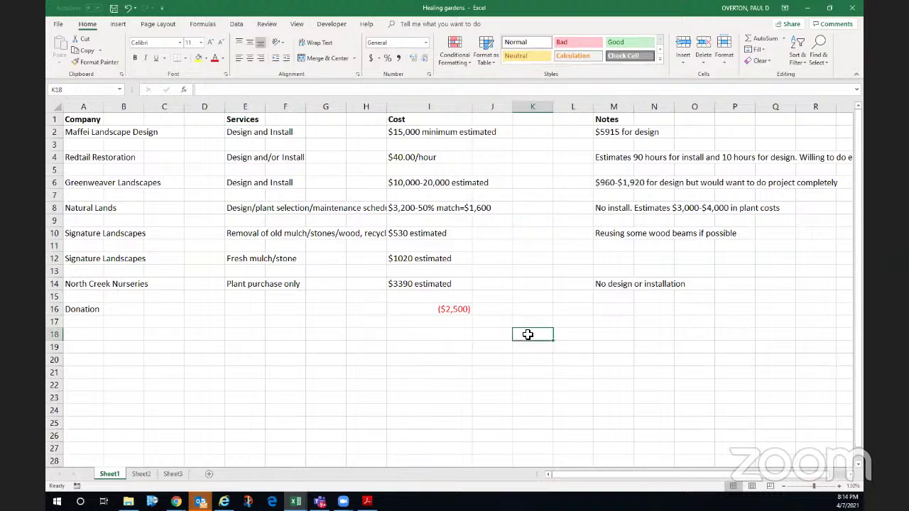
left_click(531, 181)
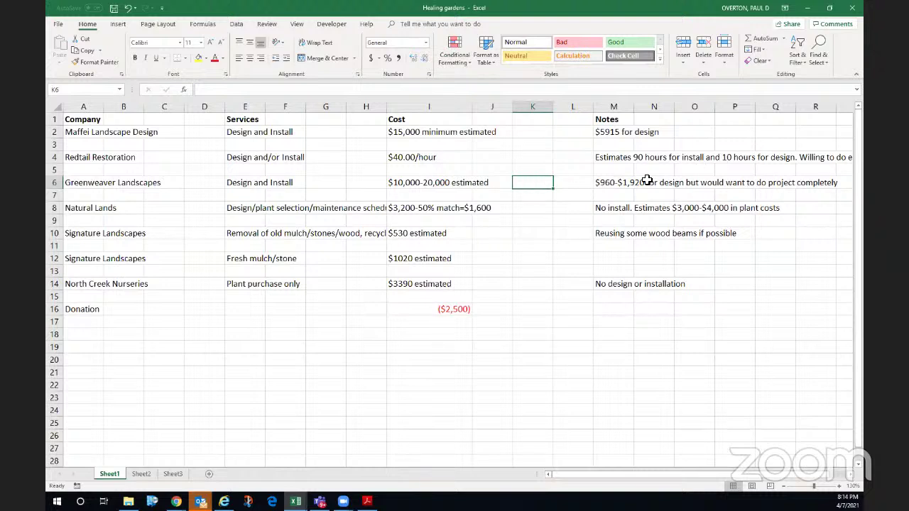
left_click(531, 208)
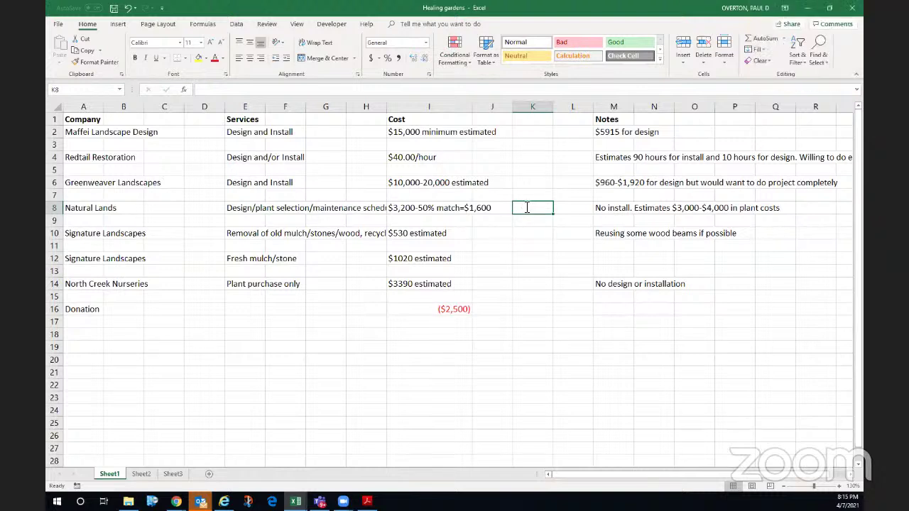
- Enter $1,600 for Natural Lands and head column K 'Proposal'
type("$1,600")
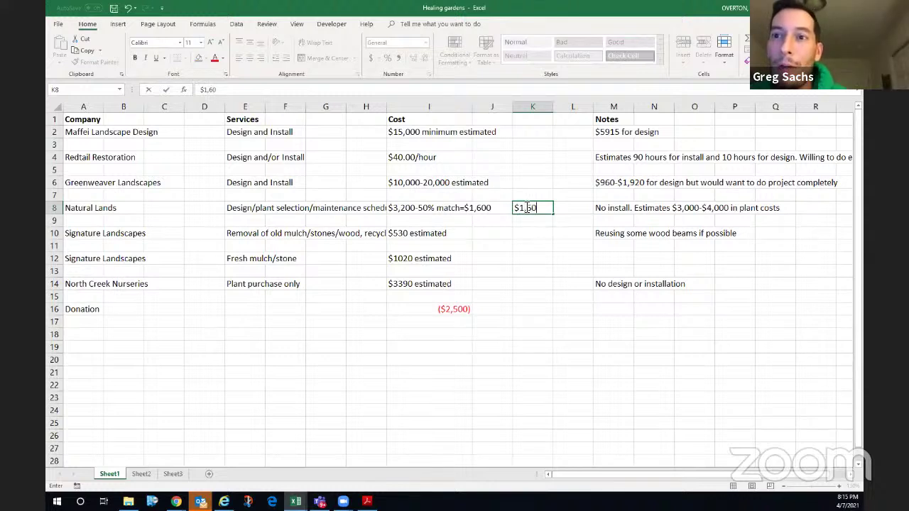
key("Up")
key("Up")
key("Up")
key("Up")
key("Up")
key("Up")
key("Up")
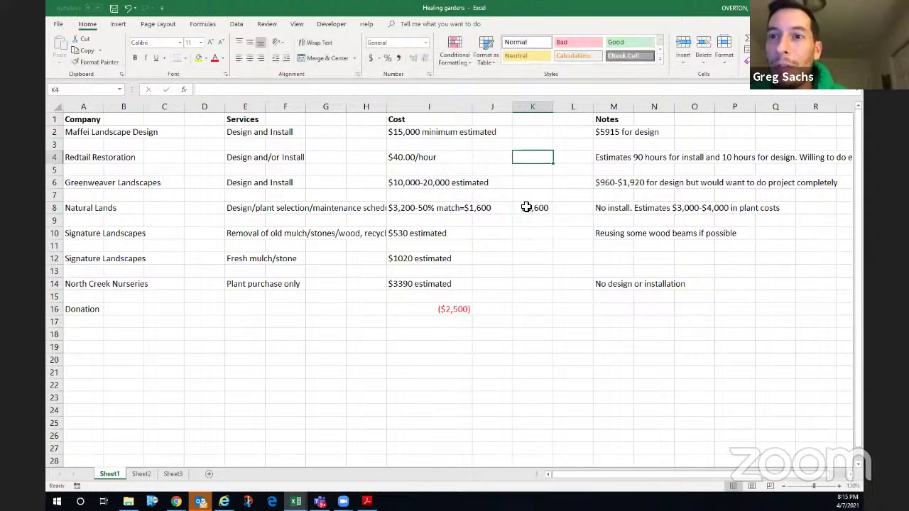
type("Propose")
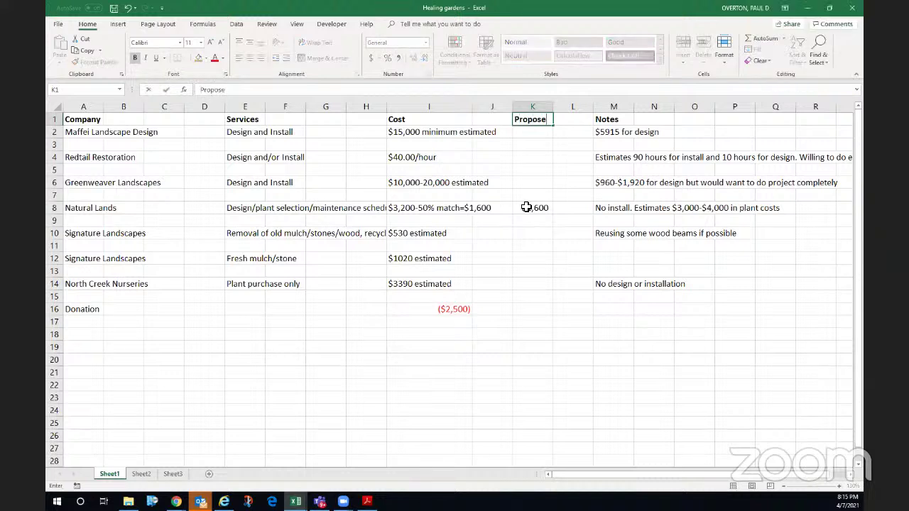
key("BackSpace")
type("al")
key("Return")
- Enter 40 in J4 beside Redtail Restoration's $40.00/hour rate
key("Down")
key("Down")
key("Down")
key("Down")
key("Down")
key("Down")
key("Up")
key("Up")
key("Up")
key("Up")
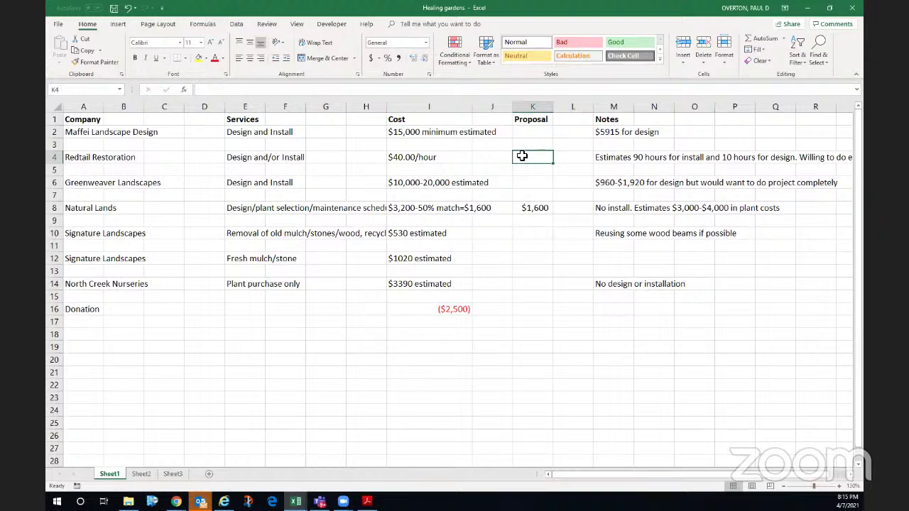
left_click(504, 159)
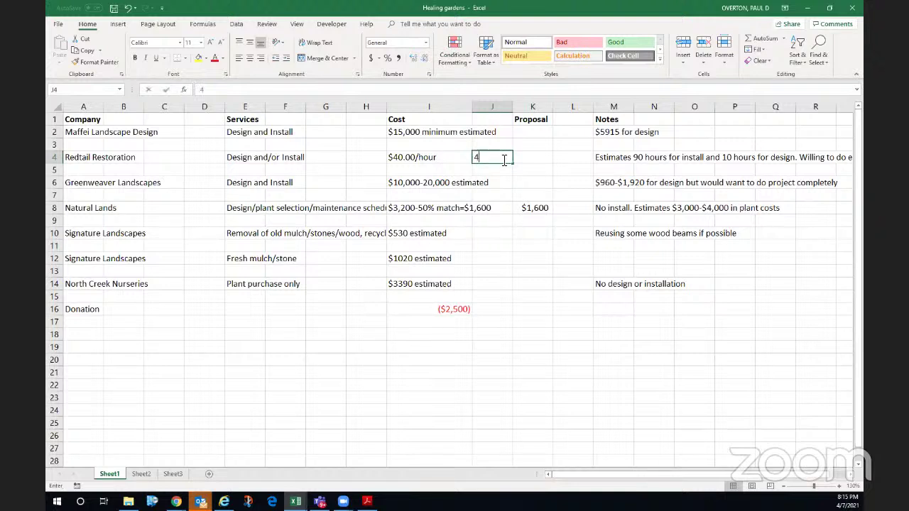
type("40")
key("Return")
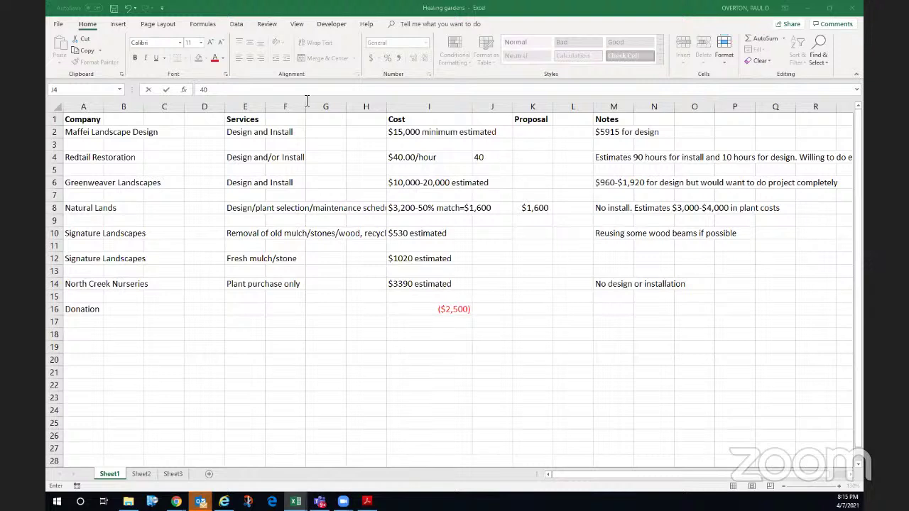
- Change J4 to the note '40 x $45 and compute =40*45 in Redtail's Proposal cell K4
left_click(205, 89)
left_click(204, 90)
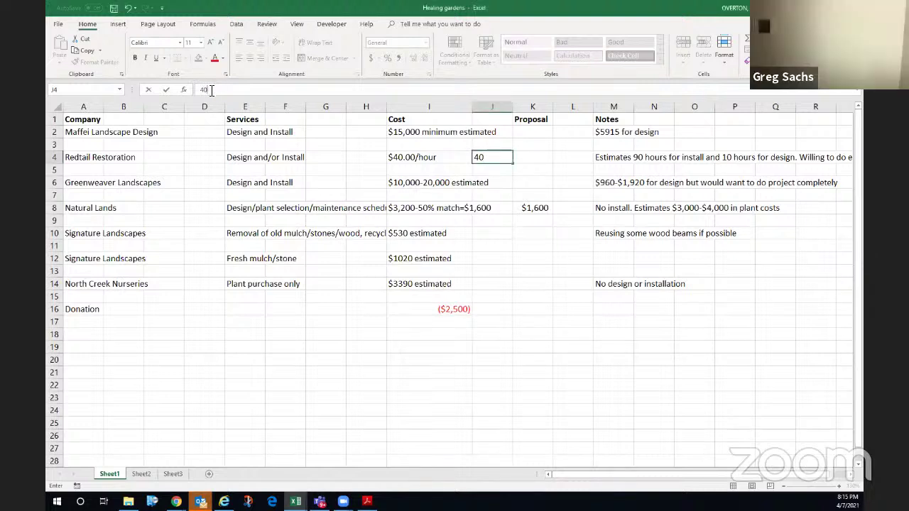
type("'40 x")
type(" 45")
key("BackSpace")
key("BackSpace")
type("$45")
left_click(533, 161)
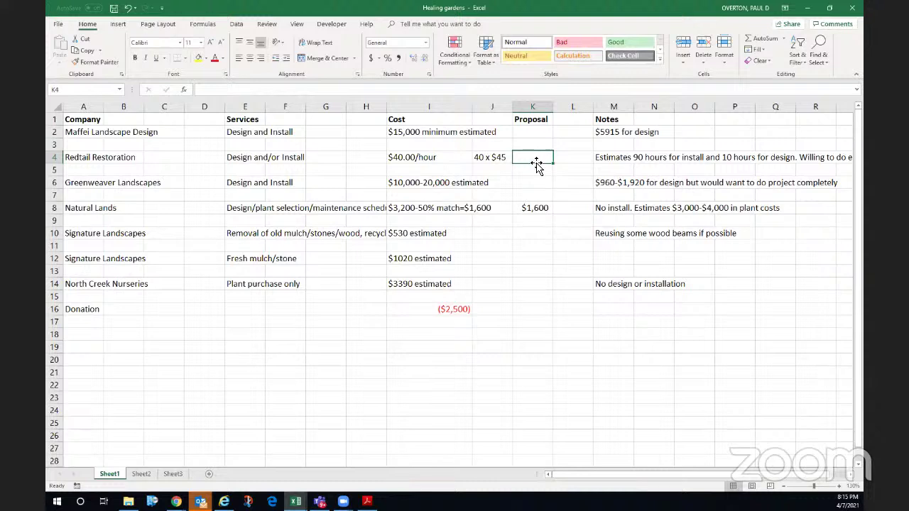
type("=40")
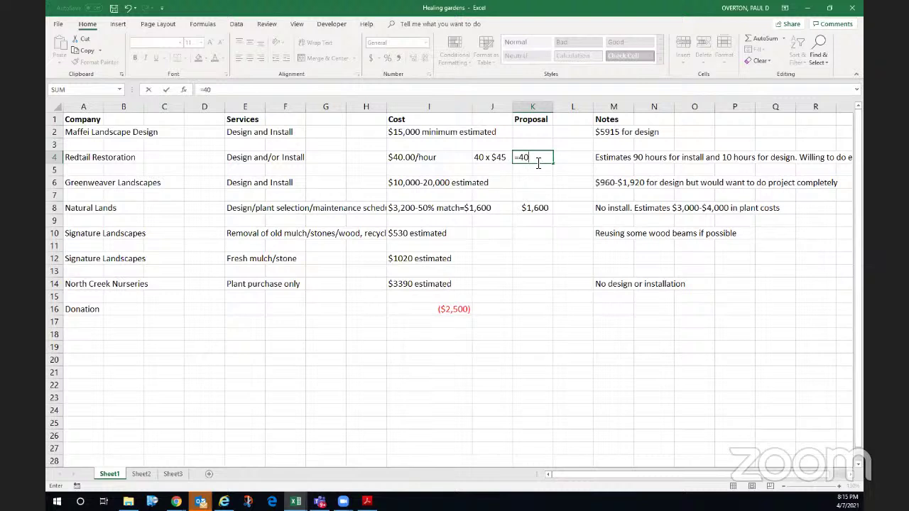
type("*45")
key("Return")
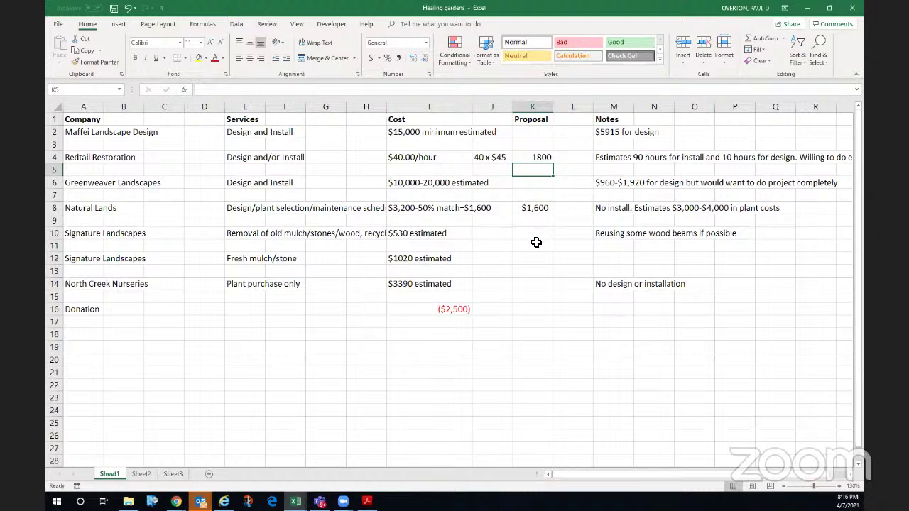
- Enter Proposal amounts 530 and 1020 for Signature Landscapes and 3000 for North Creek Nurseries
left_click(529, 260)
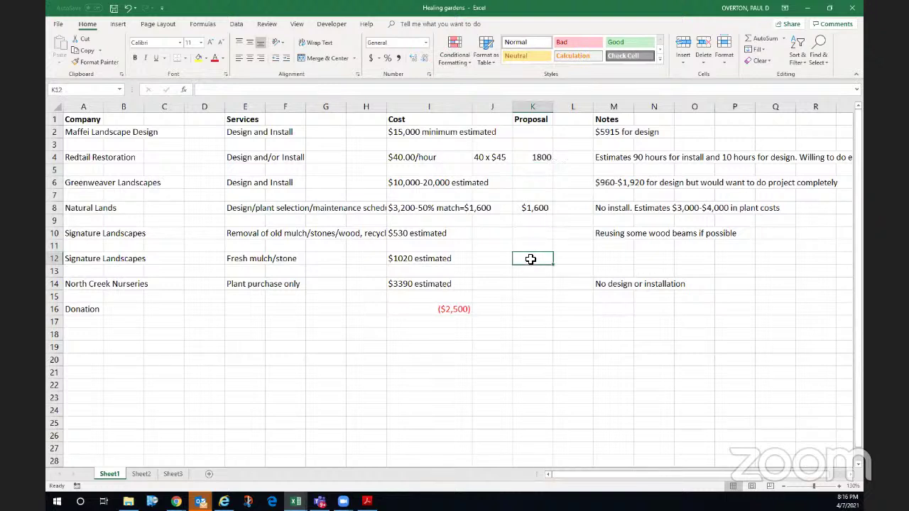
left_click(526, 233)
left_click(525, 258)
left_click(523, 236)
type("530.")
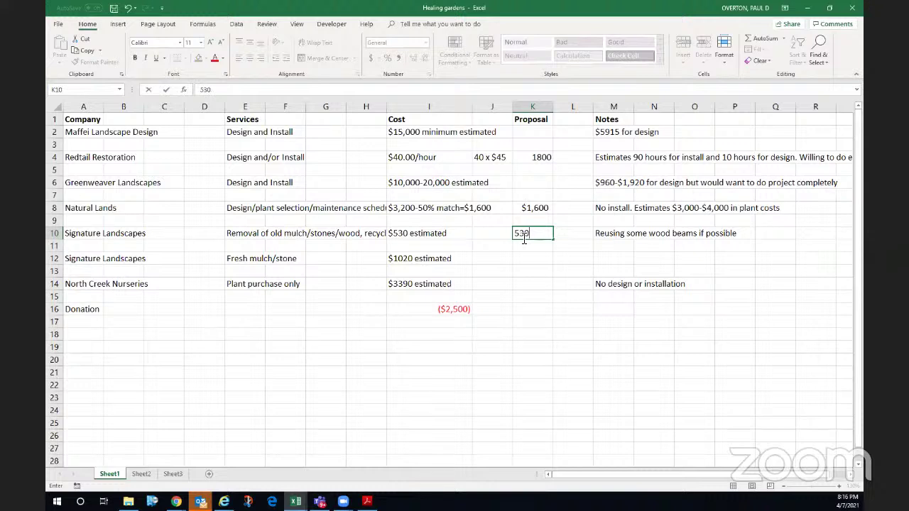
key("Return")
left_click(525, 259)
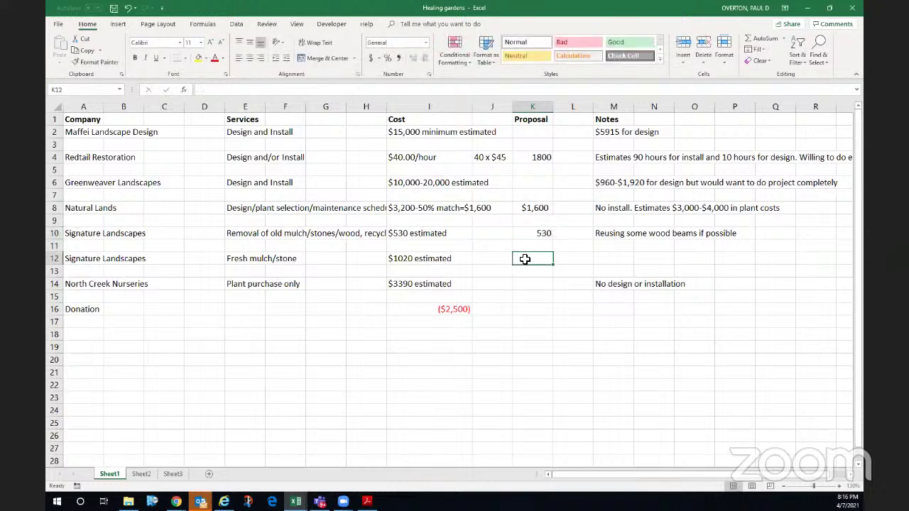
type("1020")
key("Return")
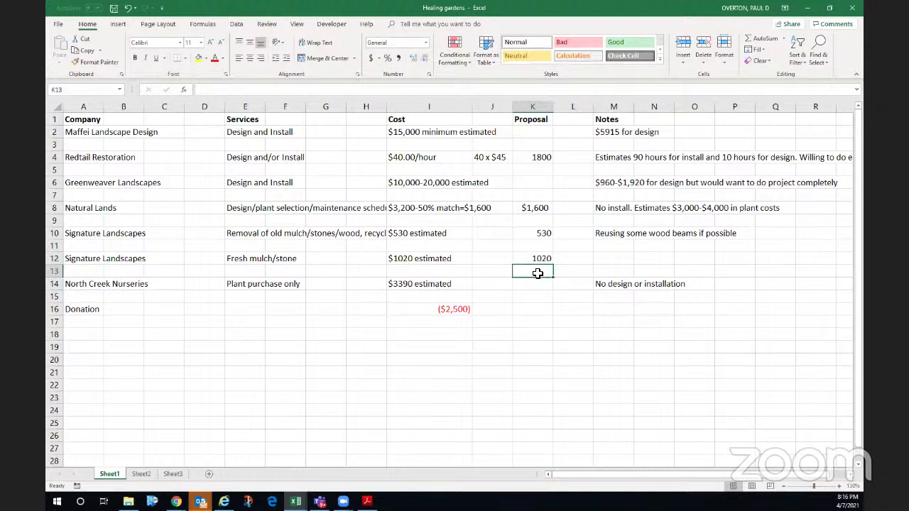
left_click(537, 285)
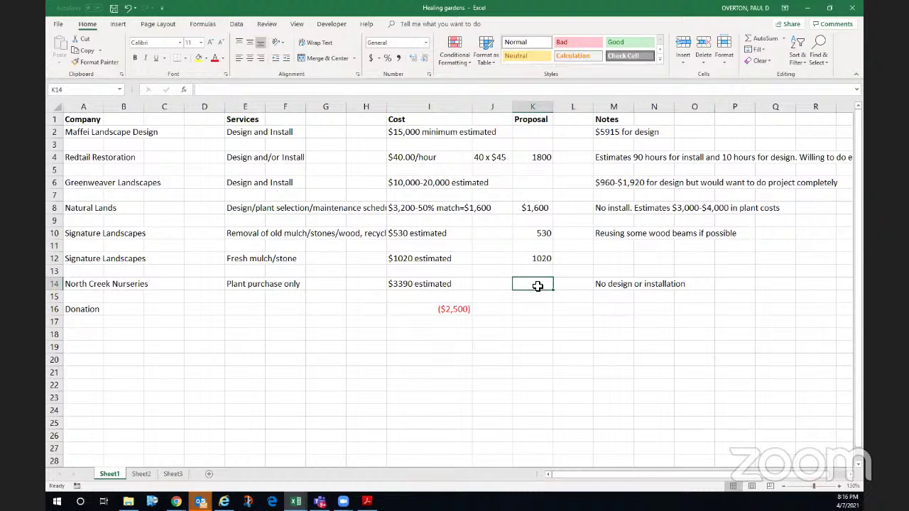
type("3000")
key("Return")
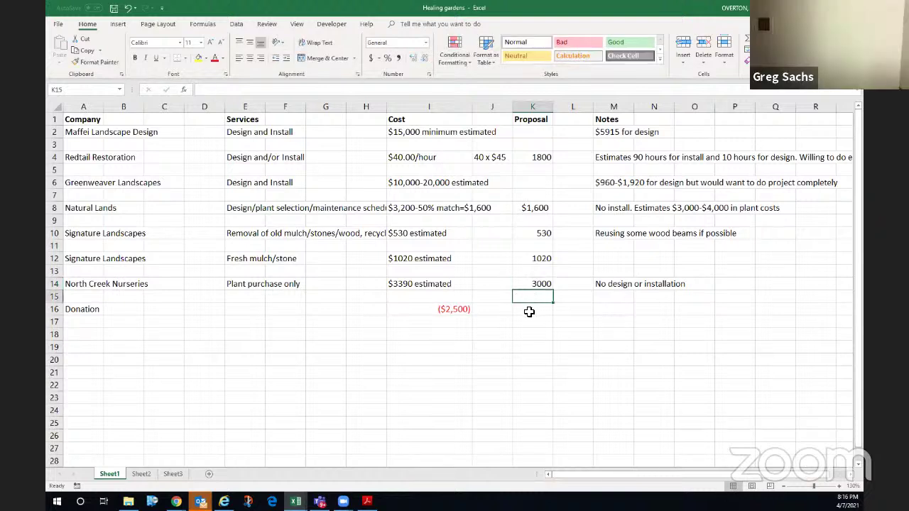
left_click(537, 284)
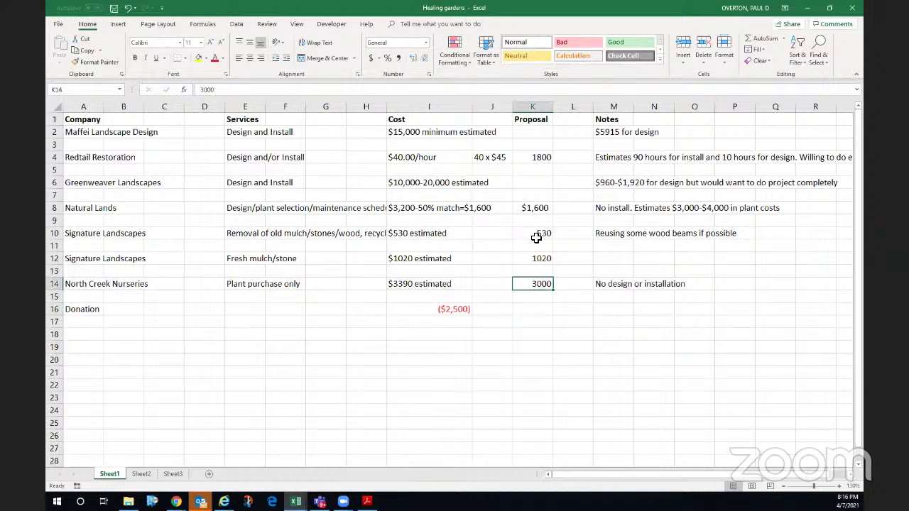
- AutoSum the Proposal amounts K4:K15 into the Donation row
left_click(539, 309)
key("F2")
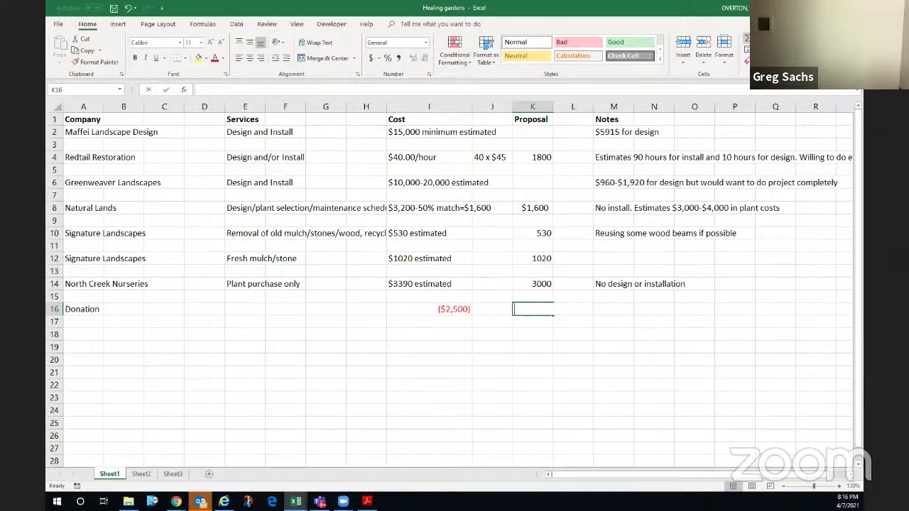
key("alt+equal")
left_click_drag(542, 156, 522, 295)
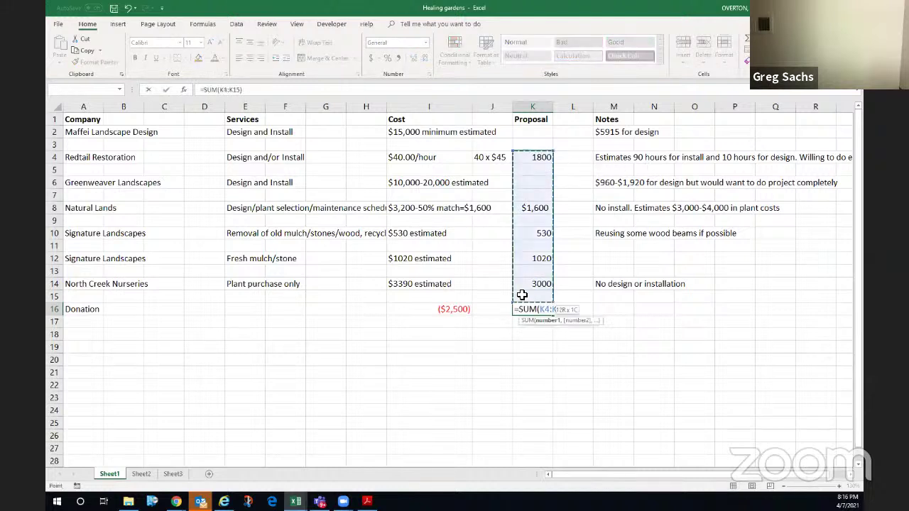
key("Return")
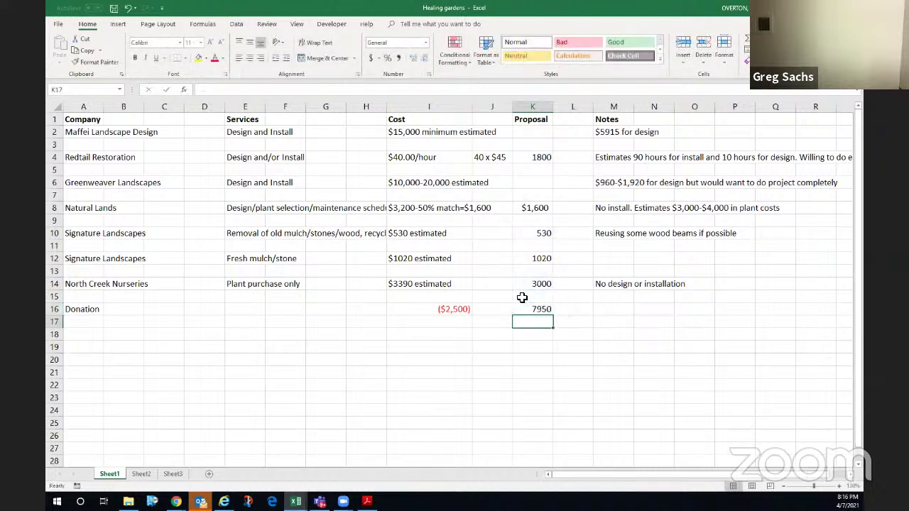
- Move the total to K17 and the ($2,500) donation into K16, making the total 5450
left_click(540, 313)
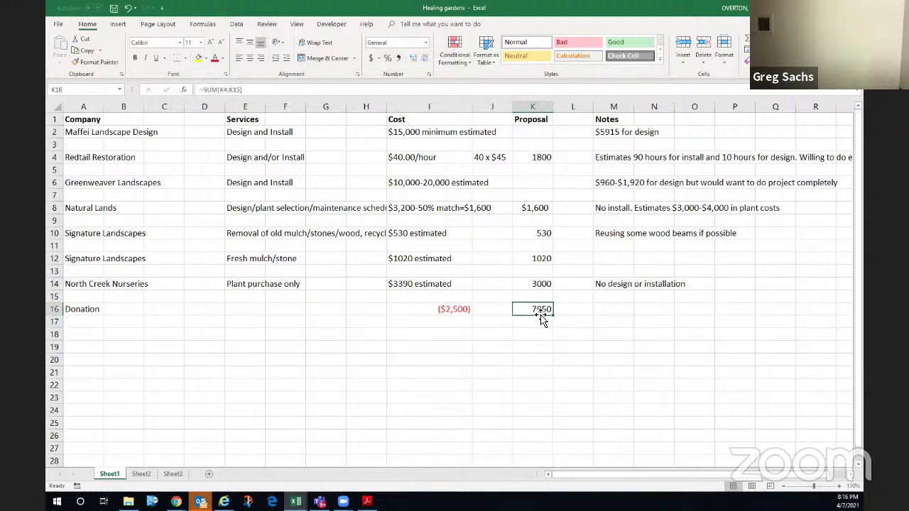
left_click_drag(540, 313, 540, 325)
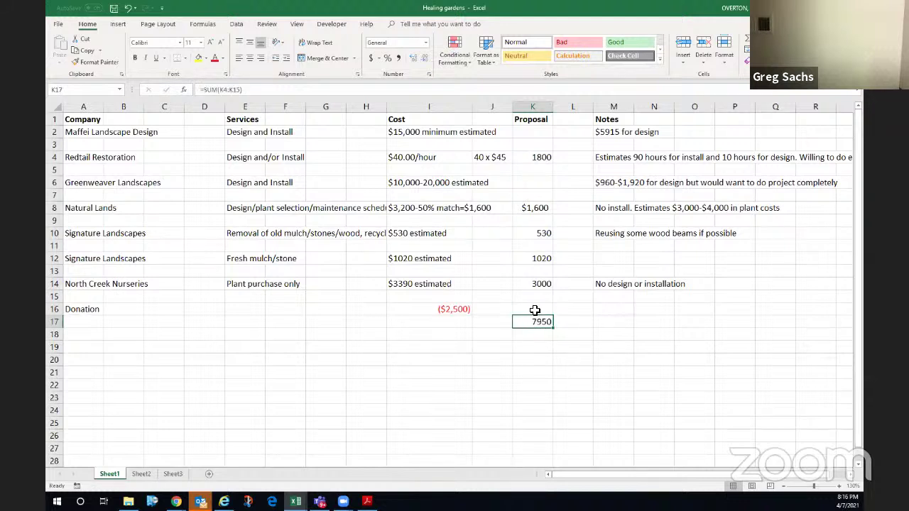
left_click(465, 308)
left_click_drag(472, 309, 547, 313)
double_click(536, 322)
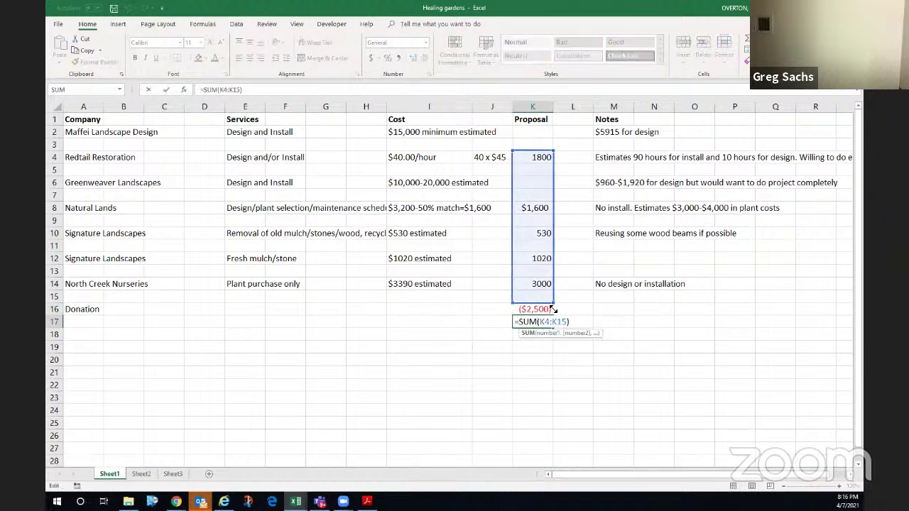
key("Return")
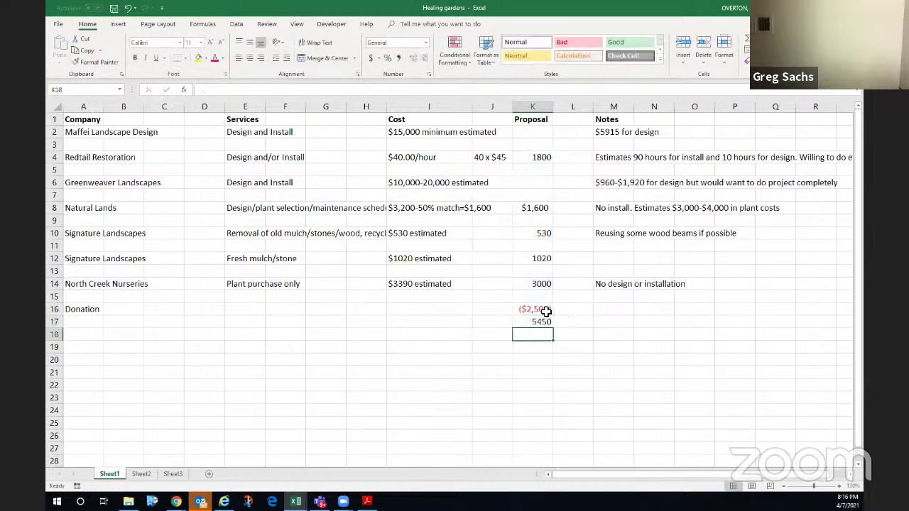
left_click(539, 310)
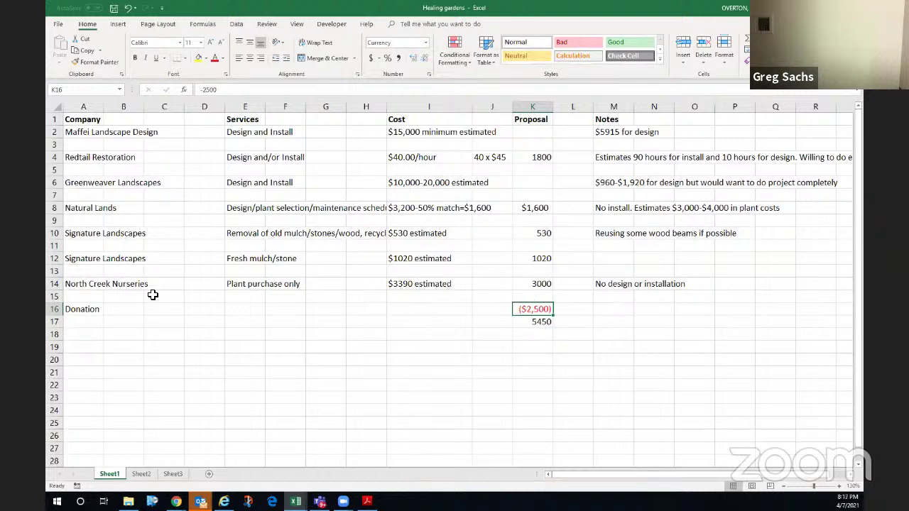
- Relabel A16 from Donation to Memorial Donation
left_click(87, 313)
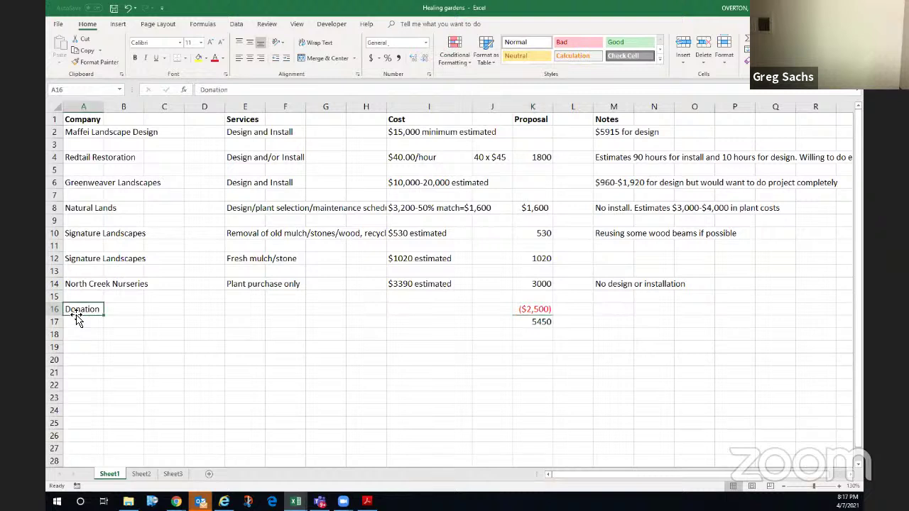
left_click(202, 89)
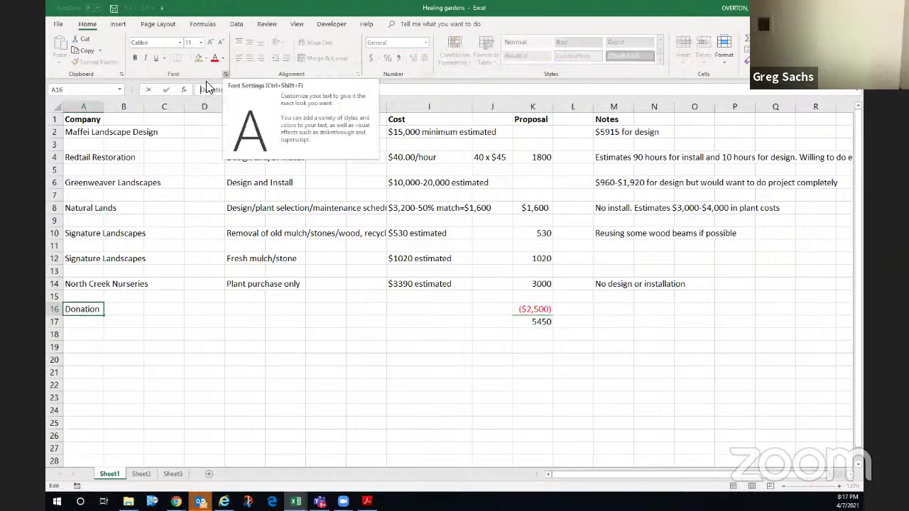
type("M")
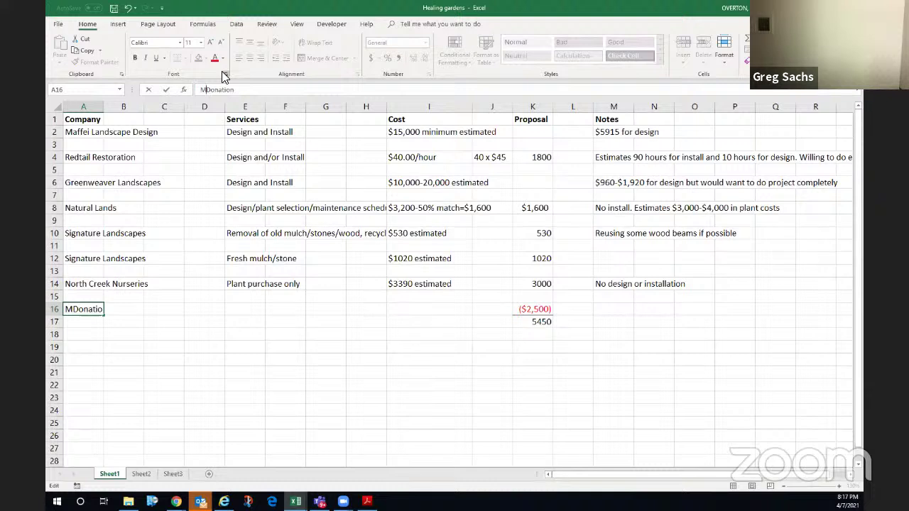
type("emorial ")
type("l")
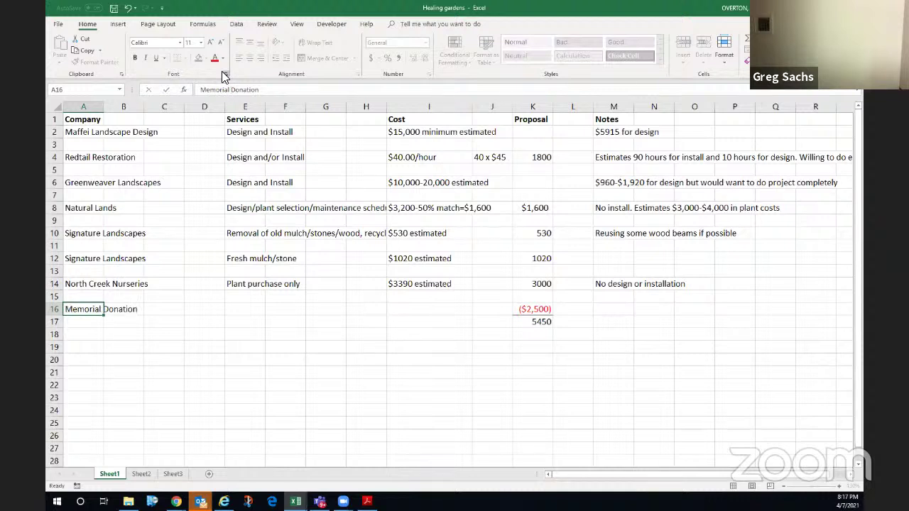
key("Return")
key("Up")
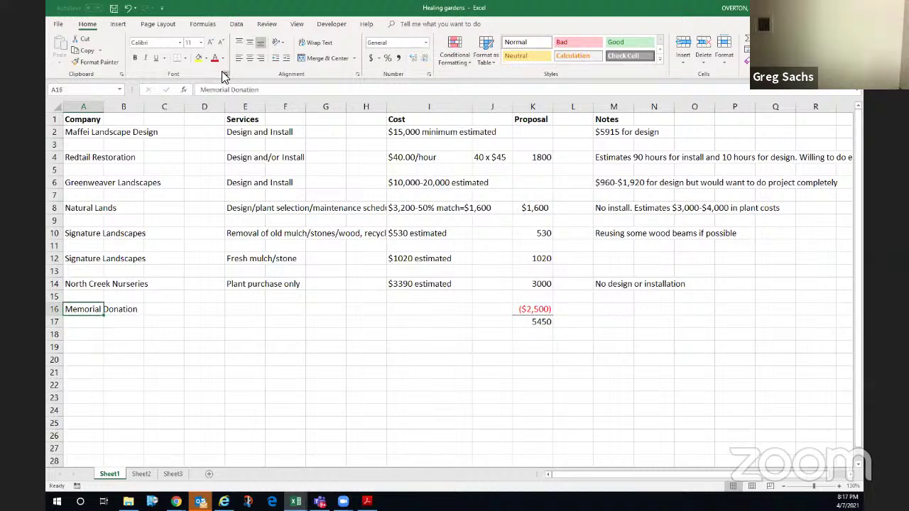
key("Right")
key("Right")
key("Right")
key("Right")
key("Right")
key("Right")
key("Right")
key("Right")
key("Right")
key("Right")
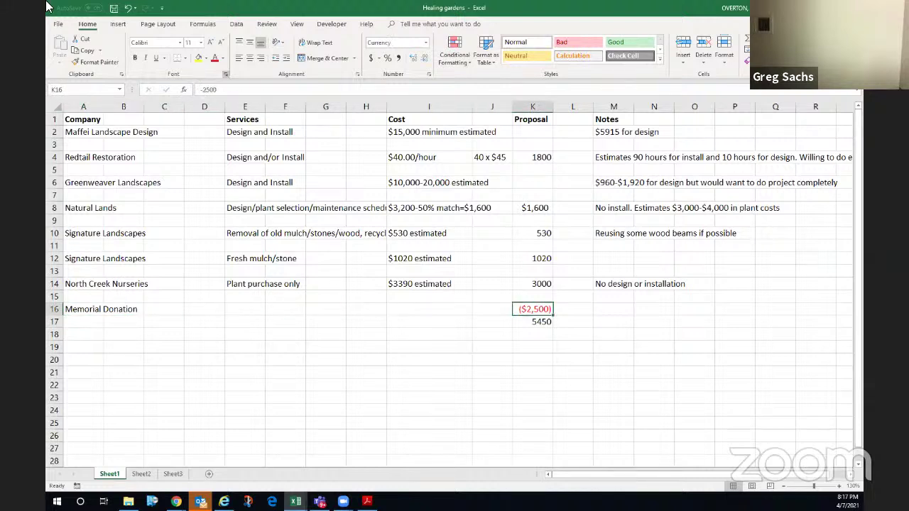
- Copy K8's currency format onto Proposal amounts K4:K17 with Format Painter
left_click(532, 206)
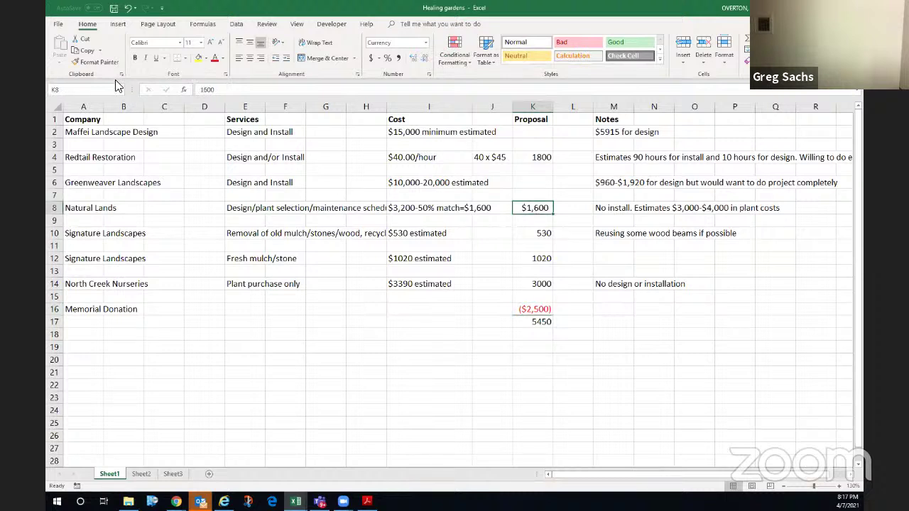
left_click(93, 62)
mouse_move(538, 161)
left_mouse_down()
mouse_move(537, 304)
mouse_move(533, 284)
left_mouse_up()
left_click(533, 259)
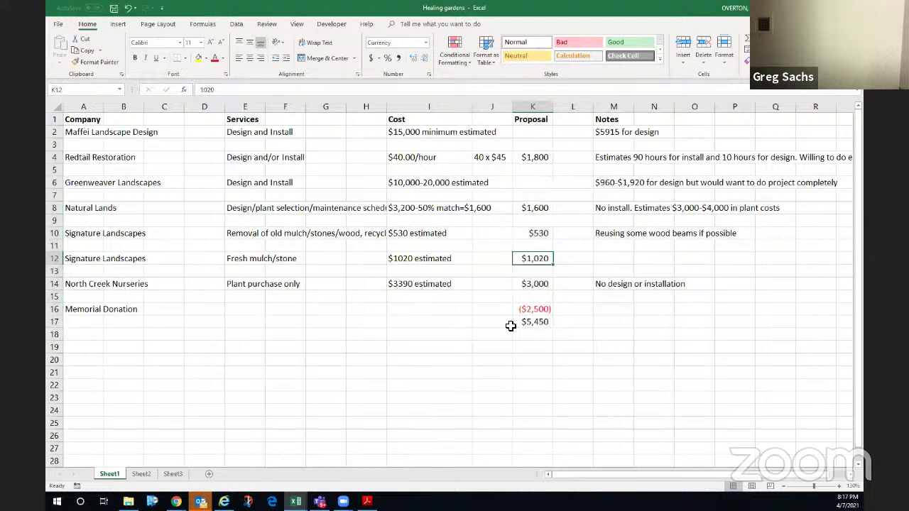
left_click(534, 310)
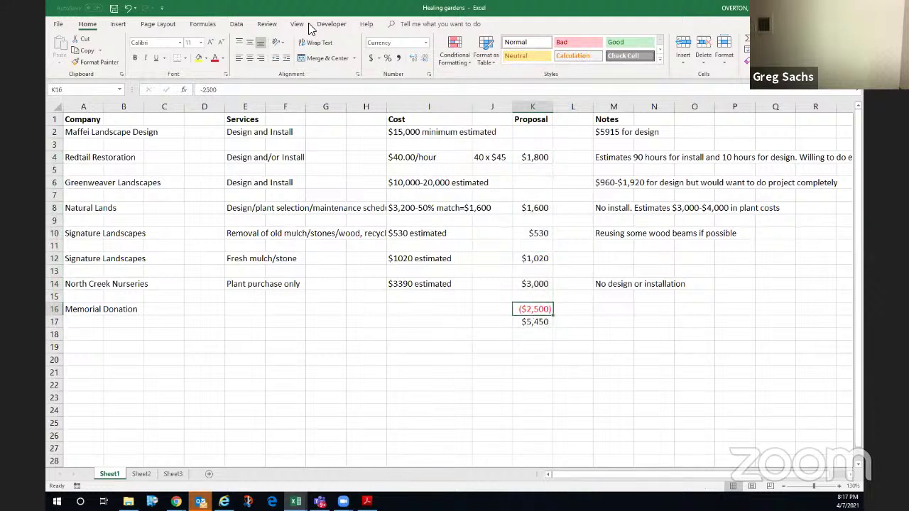
left_click(545, 335)
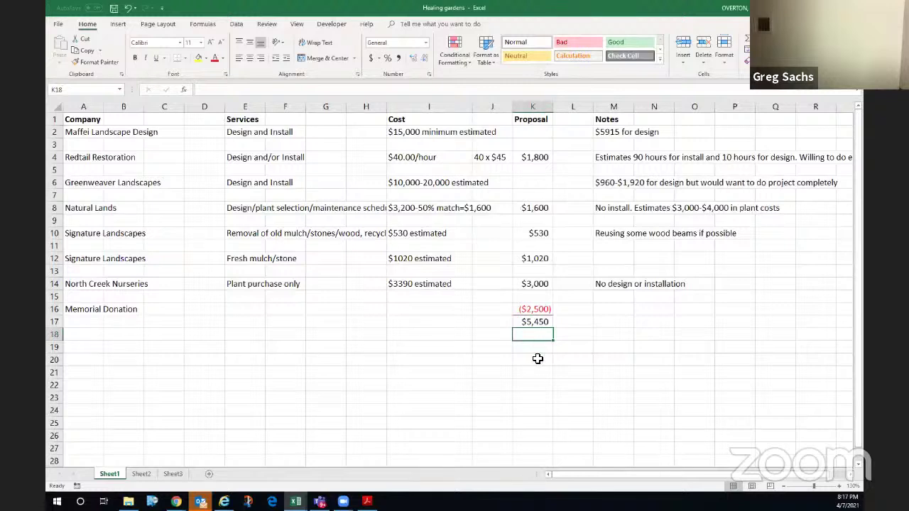
- Give the $5,450 total in K17 a bottom double border
left_click(535, 322)
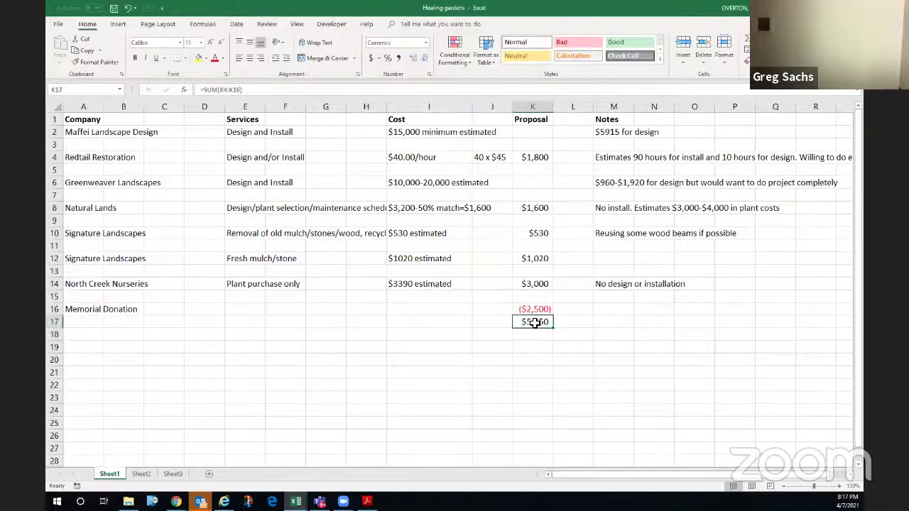
left_click(184, 57)
left_click(206, 178)
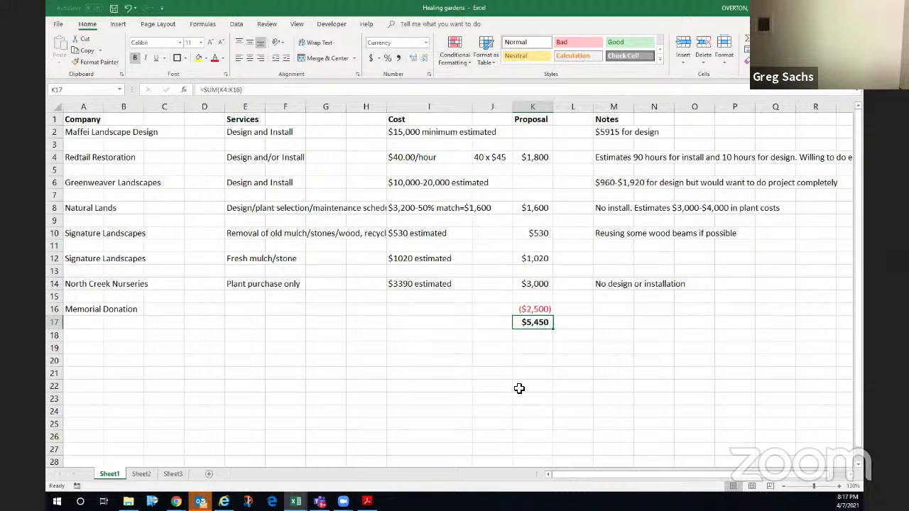
left_click(523, 334)
left_click(531, 349)
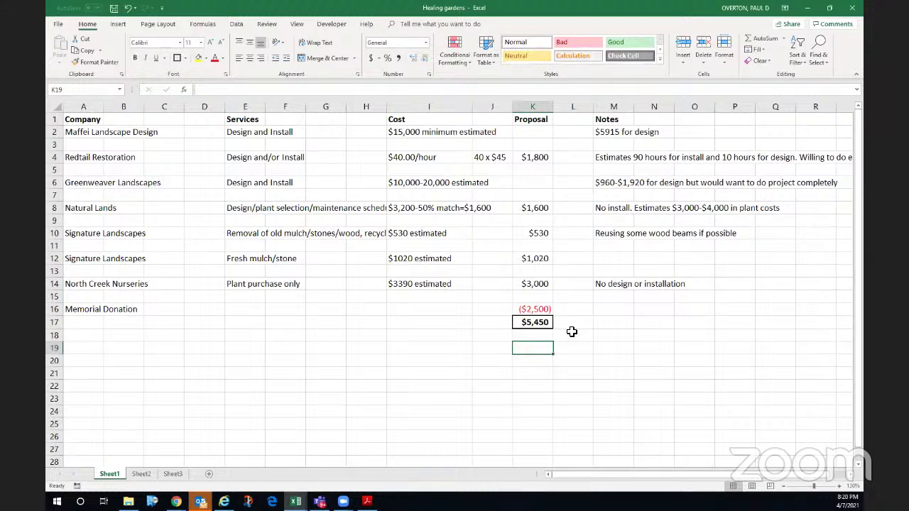
left_click(533, 159)
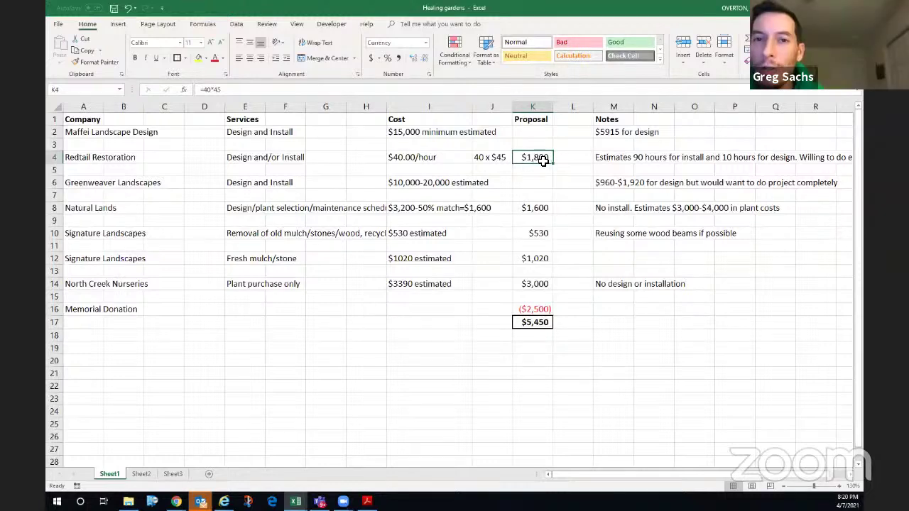
left_click(532, 208)
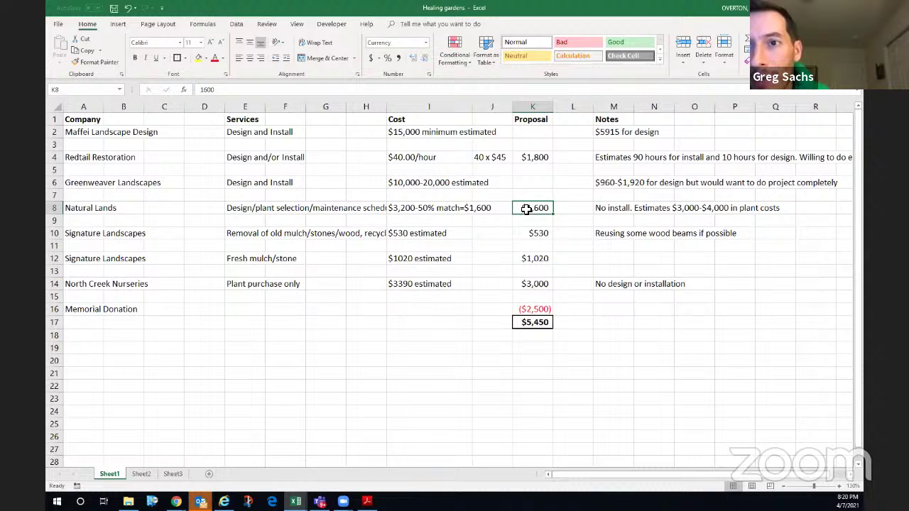
left_click(531, 157)
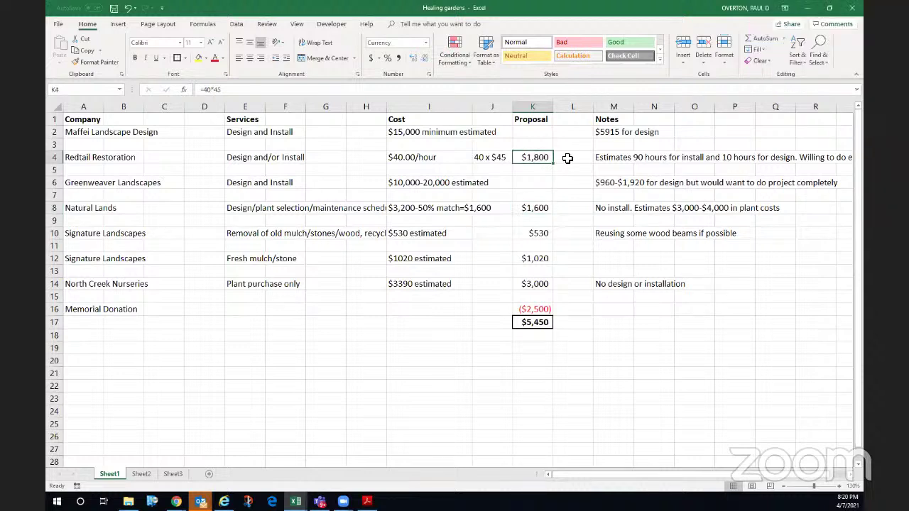
left_click(567, 157)
left_click(564, 208)
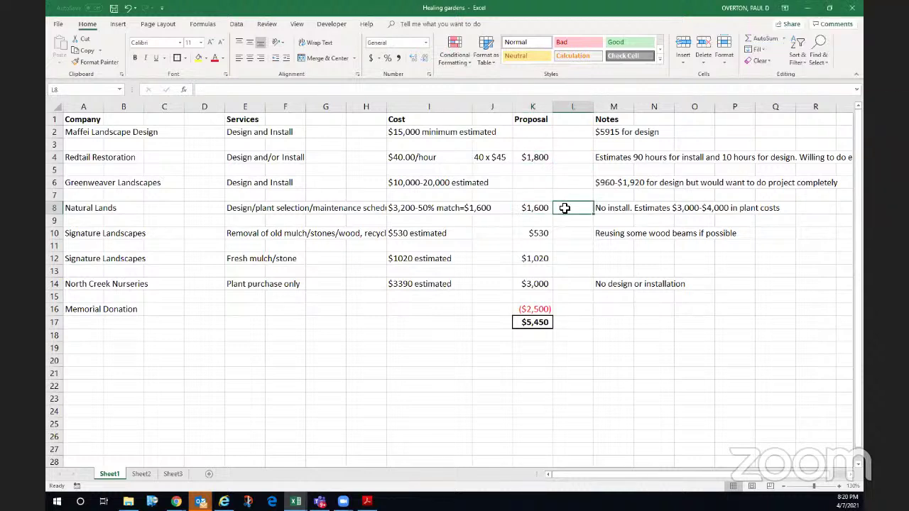
- Enter Design in L8, Demo in L10 and Install Hardscape in L12, then widen column L
type("Design")
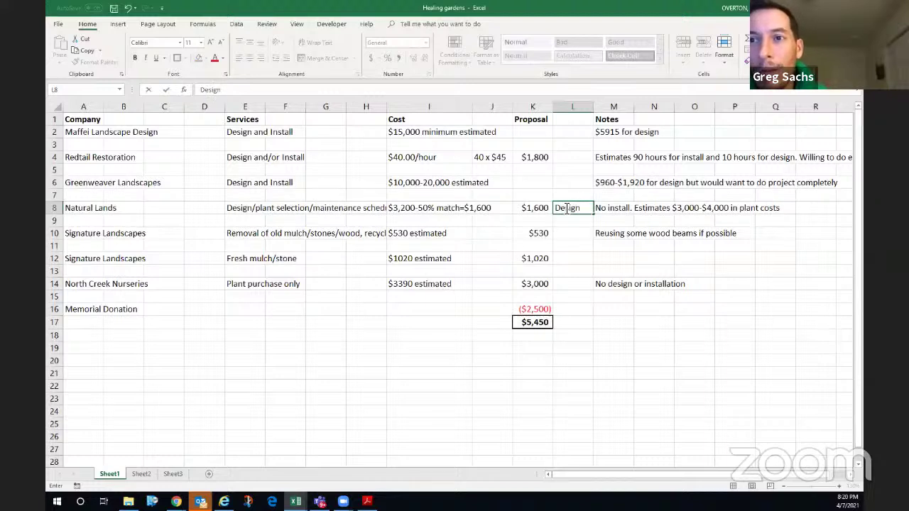
key("Up")
key("Up")
key("Up")
key("Up")
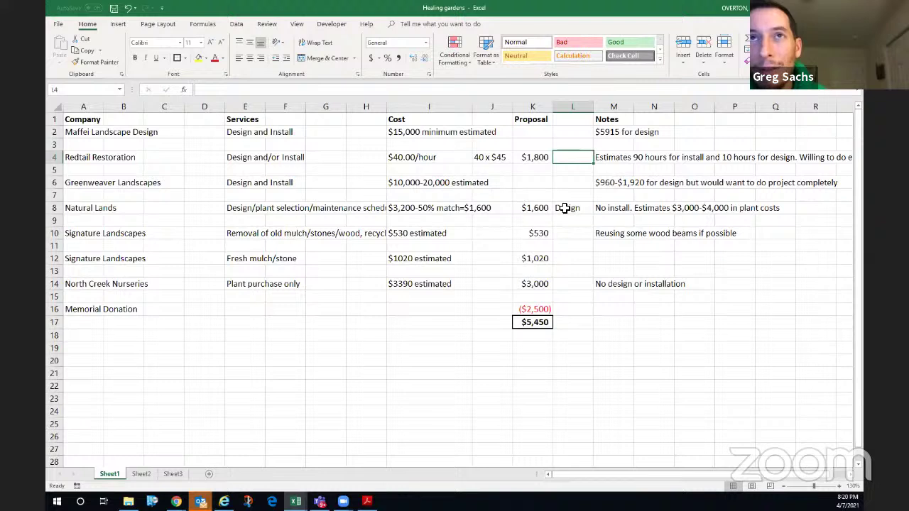
key("Down")
key("Down")
key("Down")
key("Down")
key("Down")
key("Down")
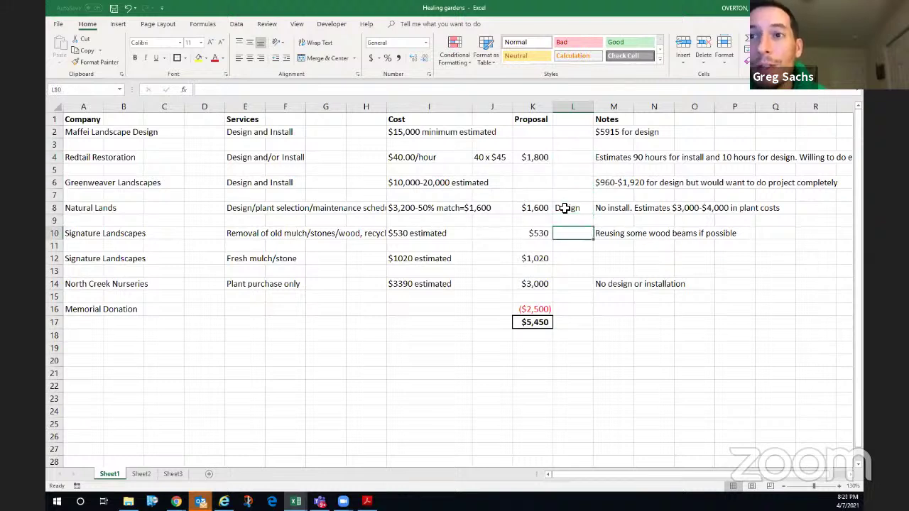
type("Demo")
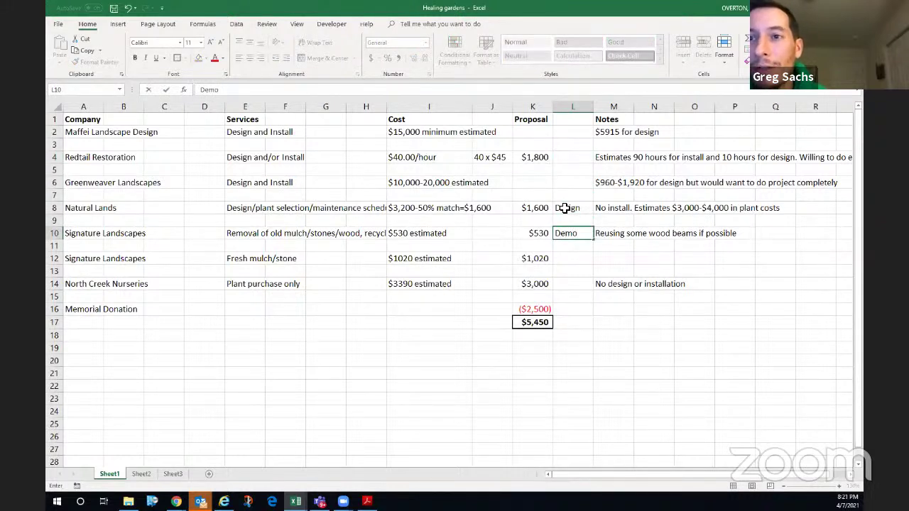
key("Down")
key("Down")
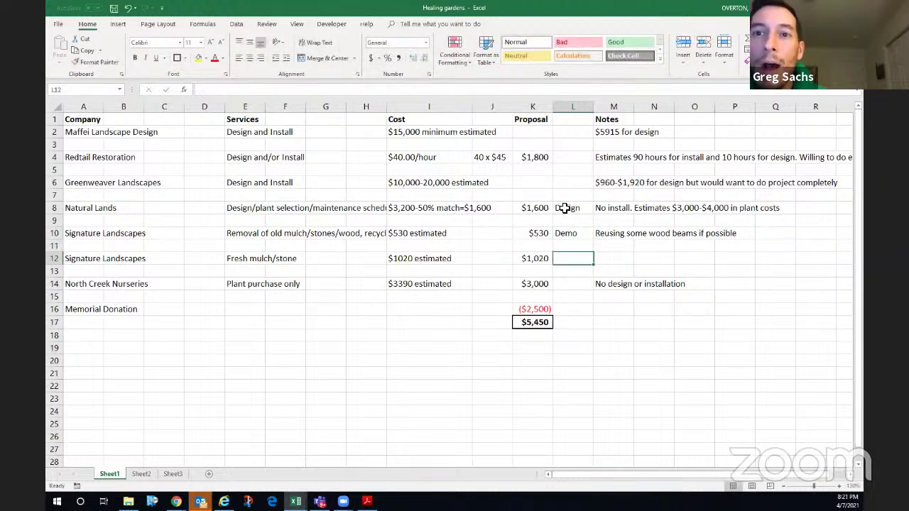
type("Inst")
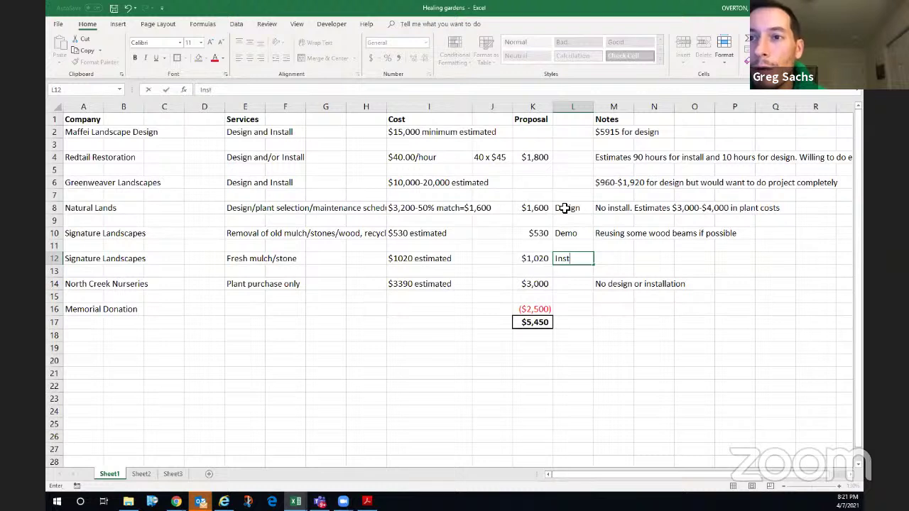
type("all Har")
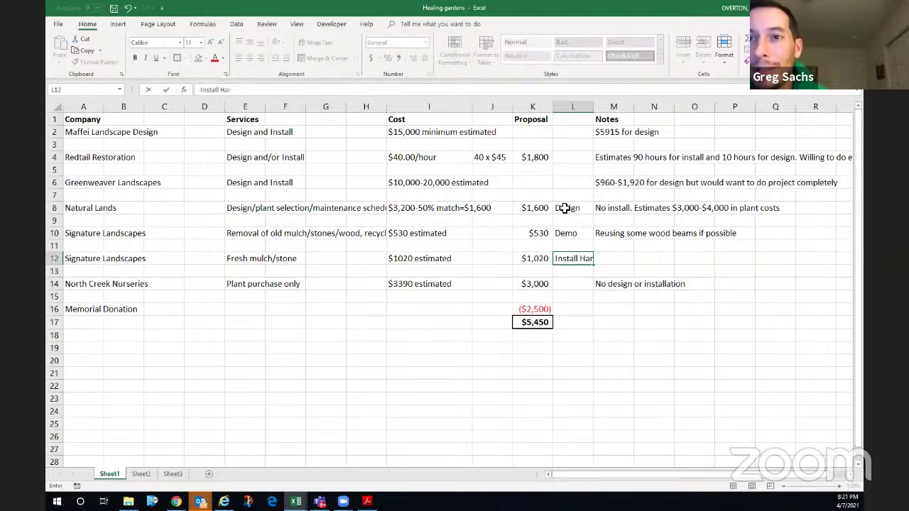
type("dscape")
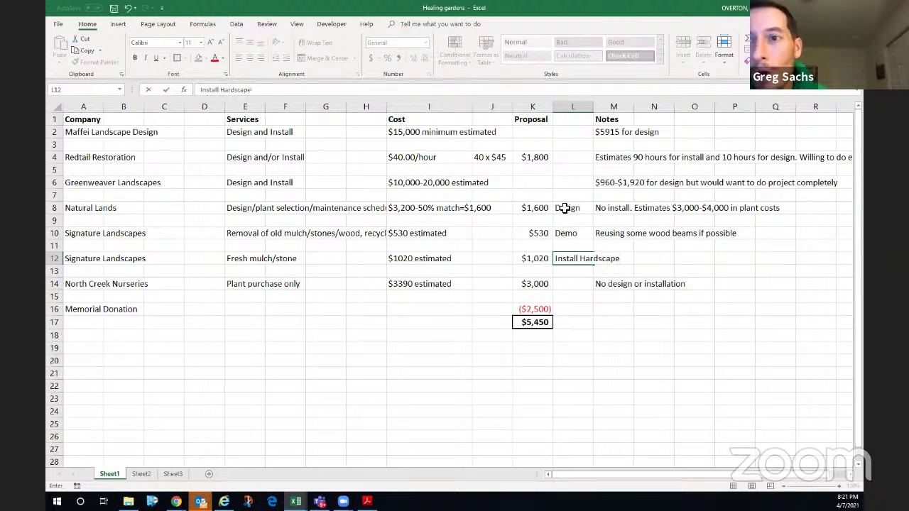
key("Up")
key("Up")
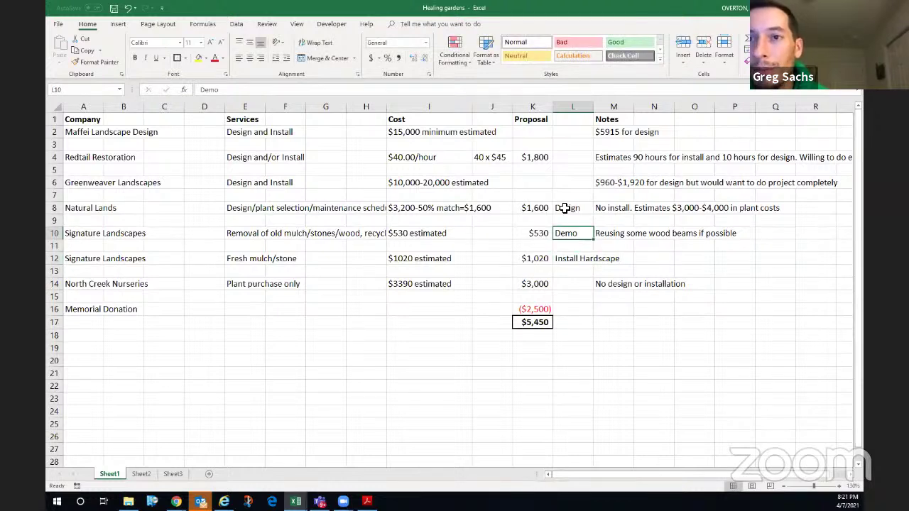
left_click_drag(594, 107, 630, 114)
left_click(570, 207)
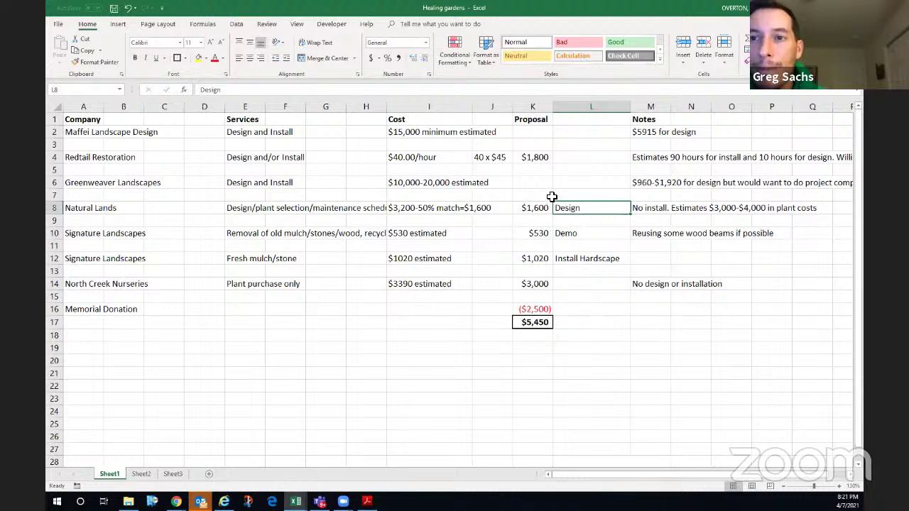
- Add the note Install Plants in L4 beside Redtail's $1,800 proposal
left_click(566, 157)
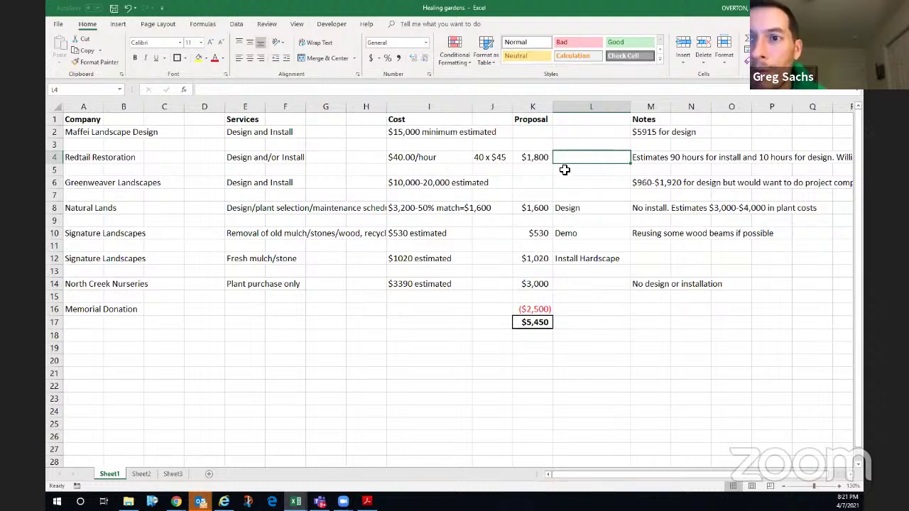
type("Inst")
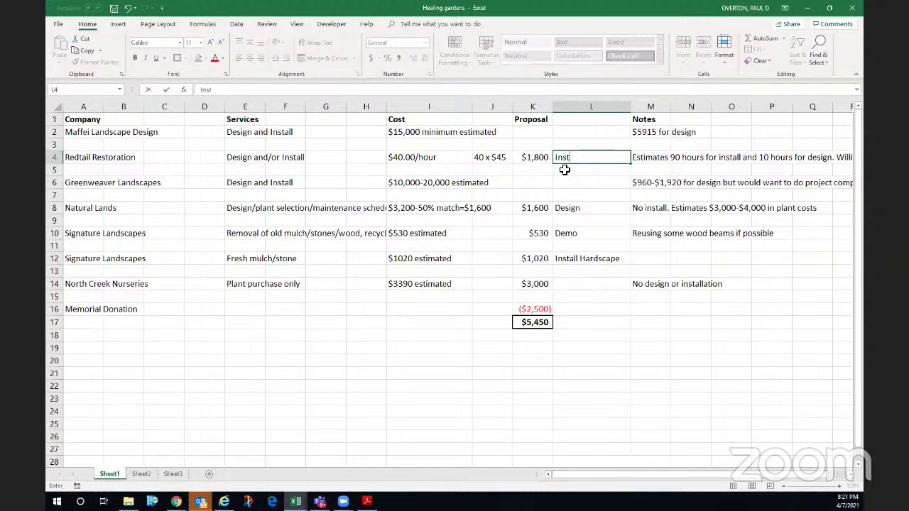
type("all Plants")
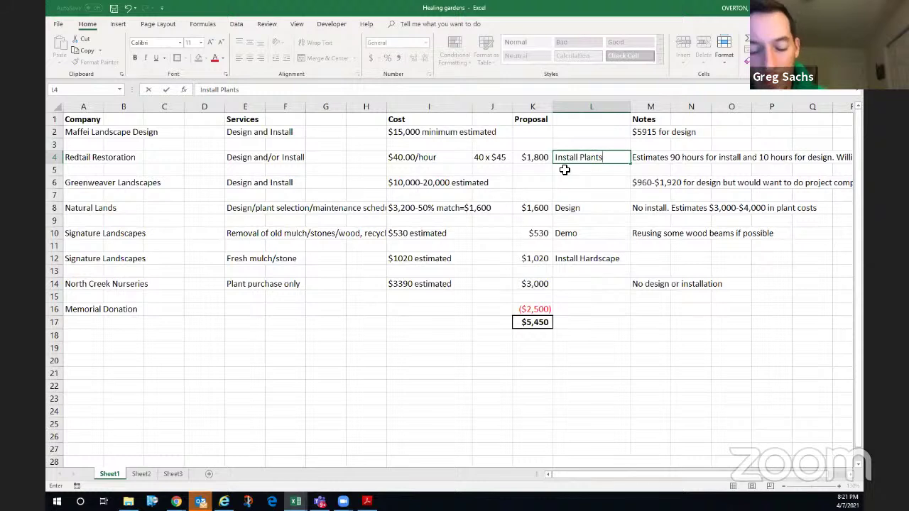
left_click(564, 169)
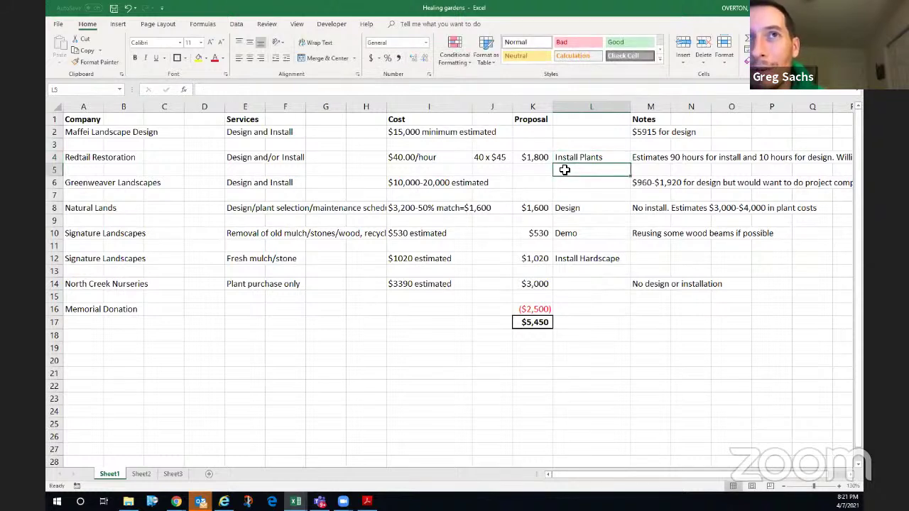
key("Down")
key("Down")
key("Down")
key("Up")
key("Up")
key("Up")
key("Up")
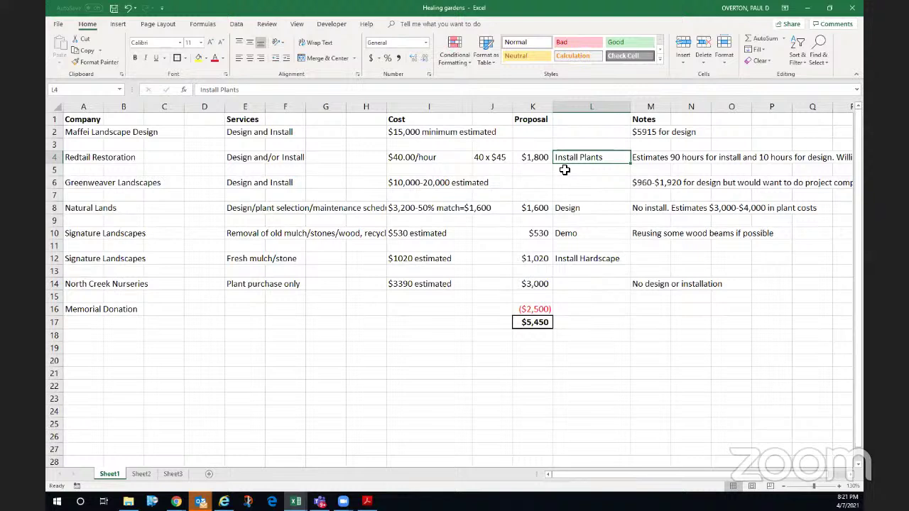
- Change the J4 rate note from 40 x $45 to $40 x 45
left_click(476, 158)
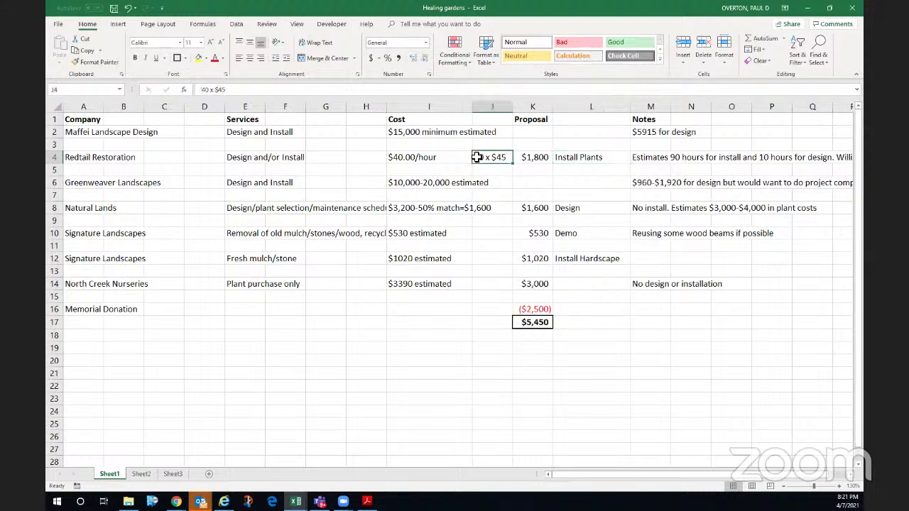
left_click(203, 90)
type("'")
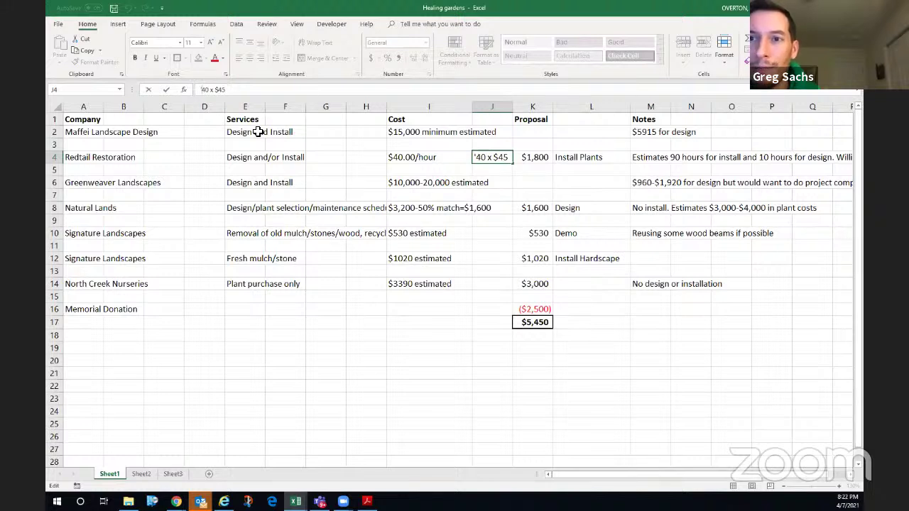
type("$")
key("Right")
key("Right")
key("Right")
key("Right")
key("Right")
key("Delete")
key("Return")
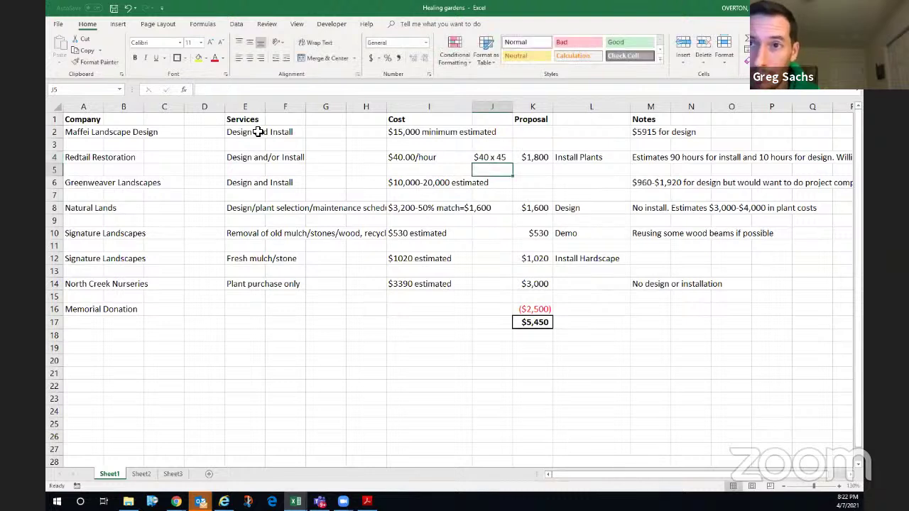
- Extend the L4 note to 'Install Plants, first year weeding' and widen column L to fit
left_click(572, 159)
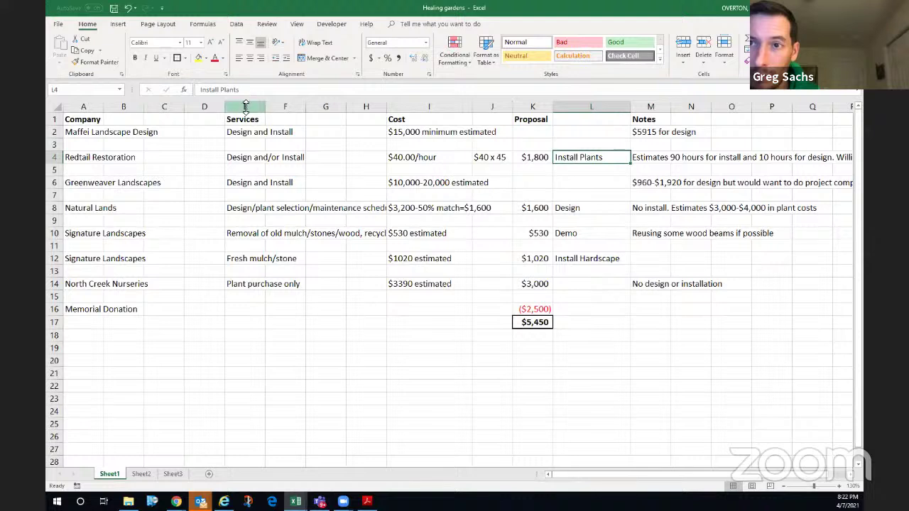
left_click(248, 89)
type(", ")
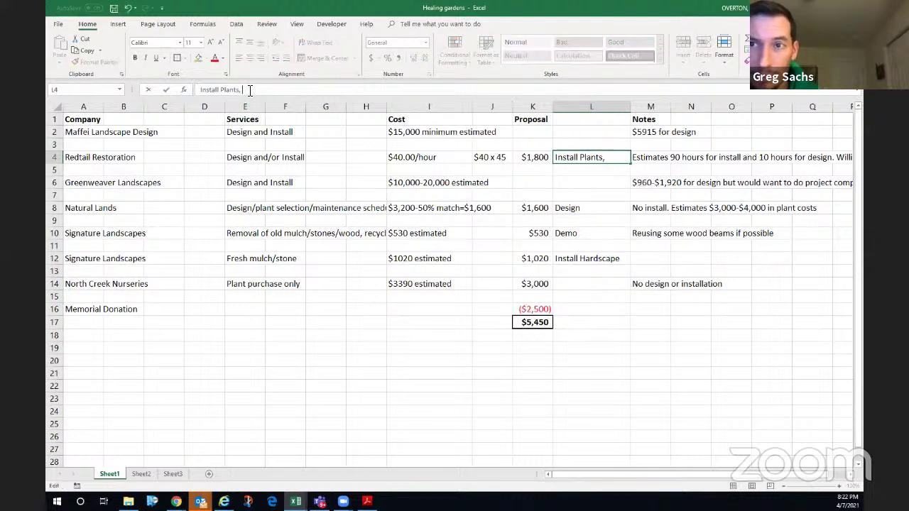
type("first year ")
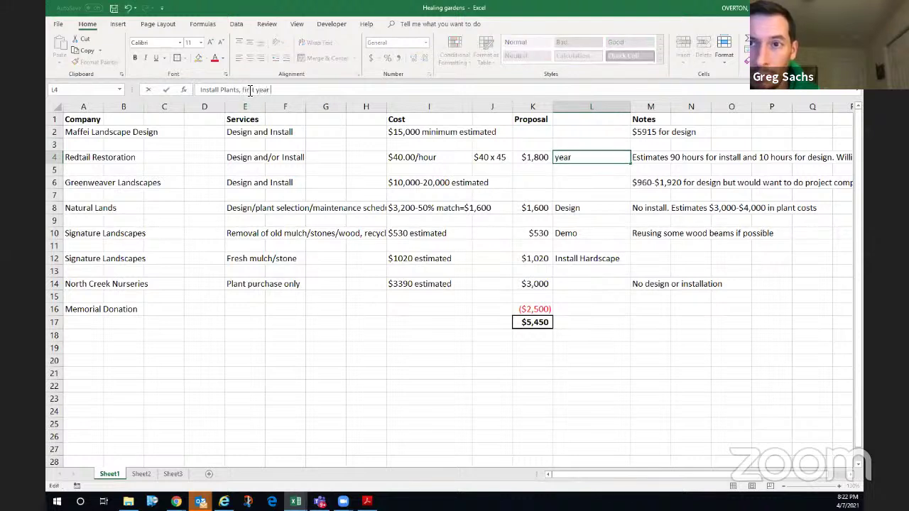
type("weeding")
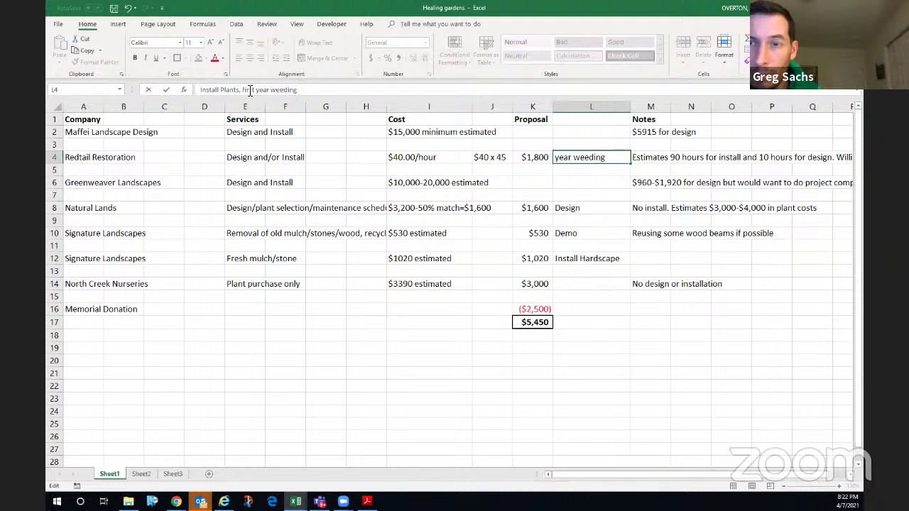
key("Return")
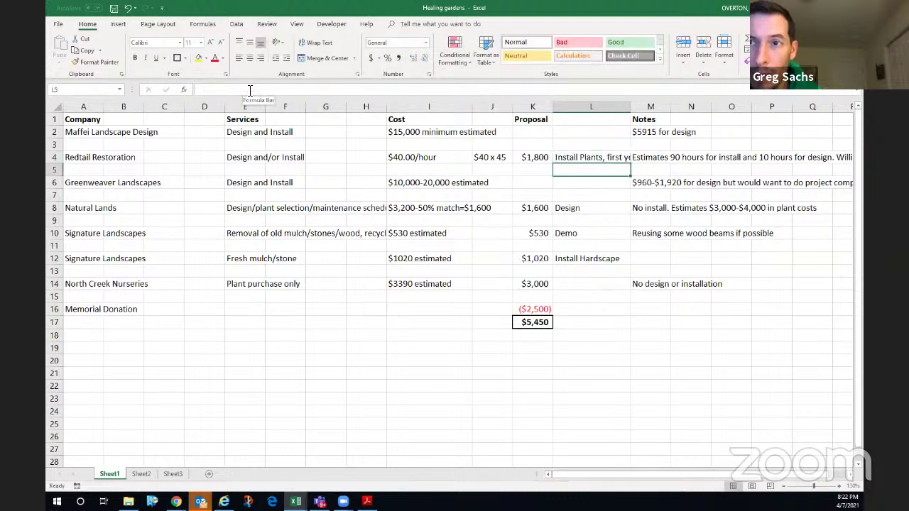
left_click_drag(629, 104, 692, 112)
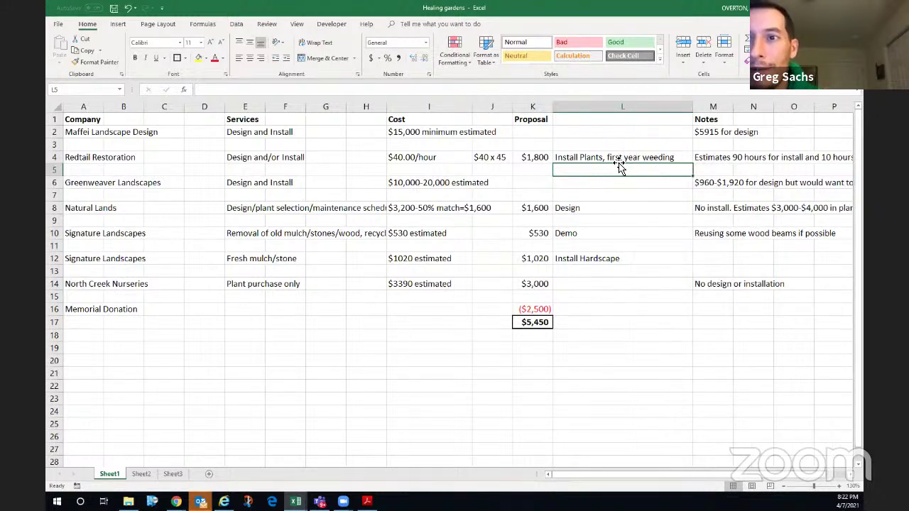
left_click_drag(693, 108, 682, 107)
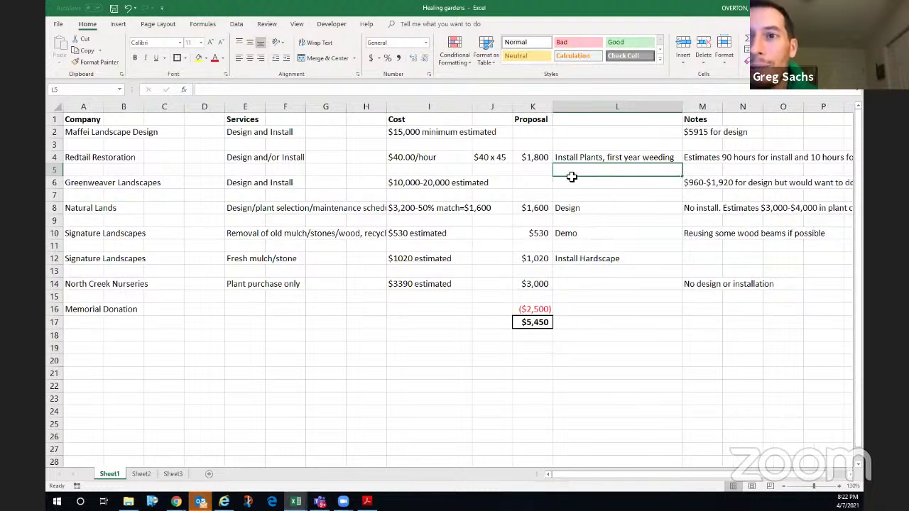
- Review the Greenweaver, Natural Lands, $530 demo and Install Hardscape entries below
left_click(540, 186)
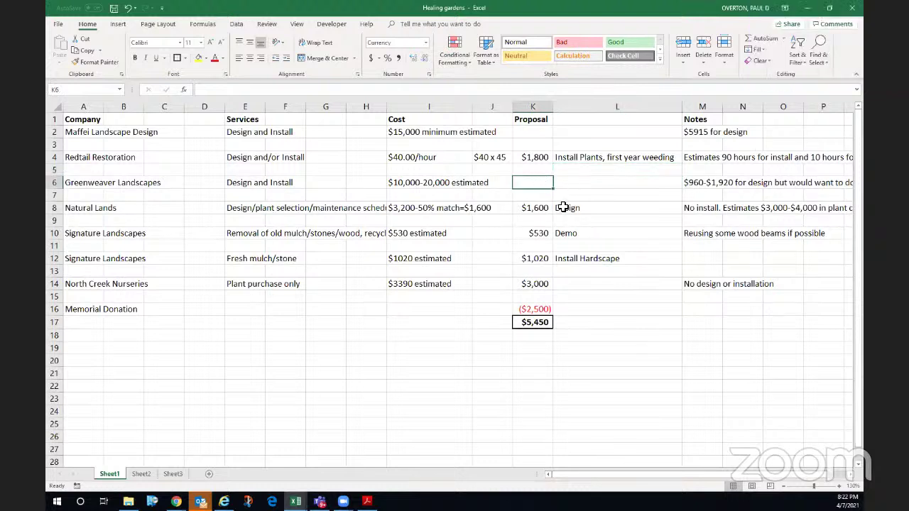
left_click(559, 210)
left_click(544, 233)
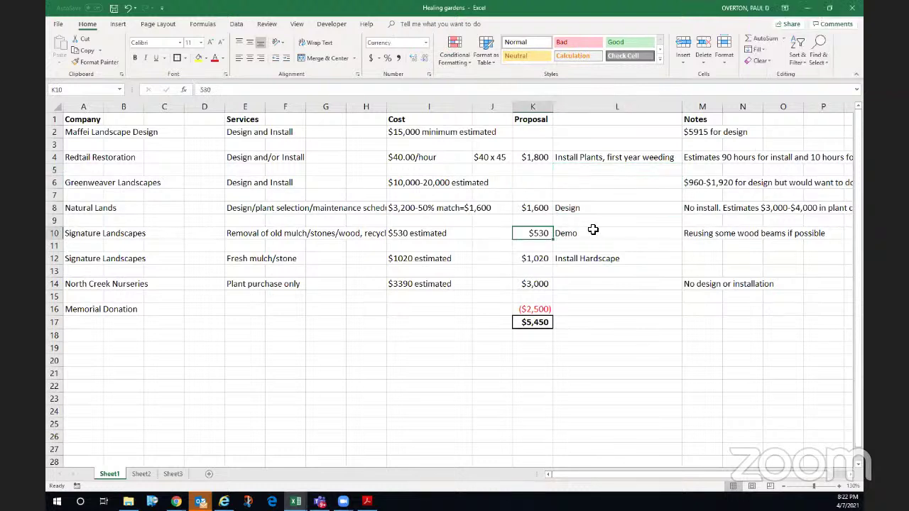
left_click(570, 259)
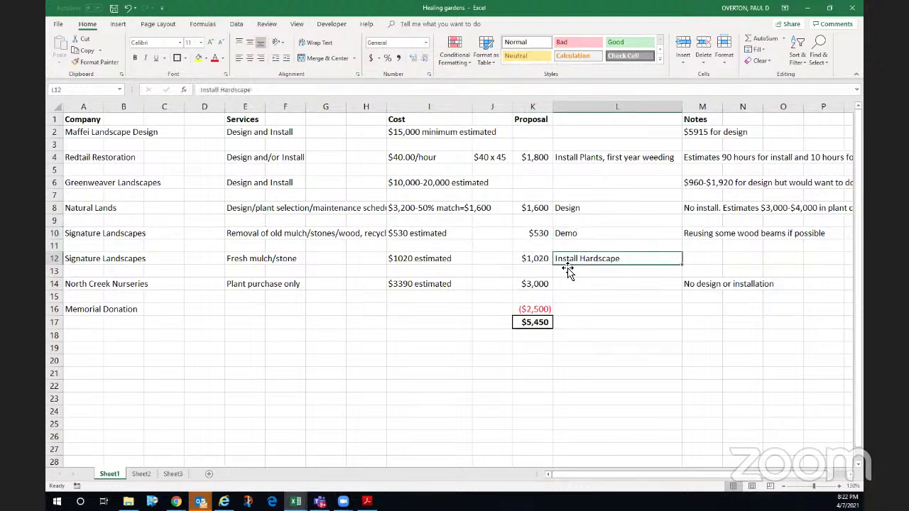
- Enter 'Buy Plants' in L14 beside North Creek Nurseries' $3,000 proposal
left_click(564, 284)
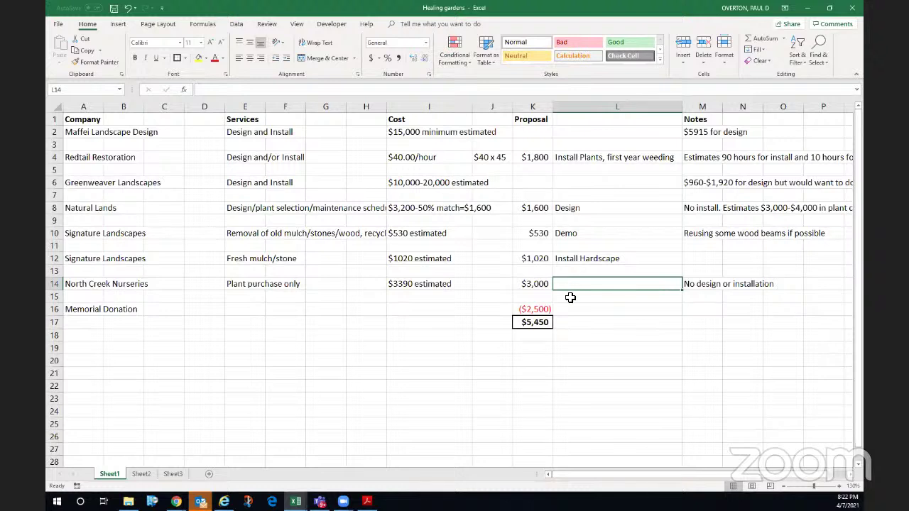
type("Buy ")
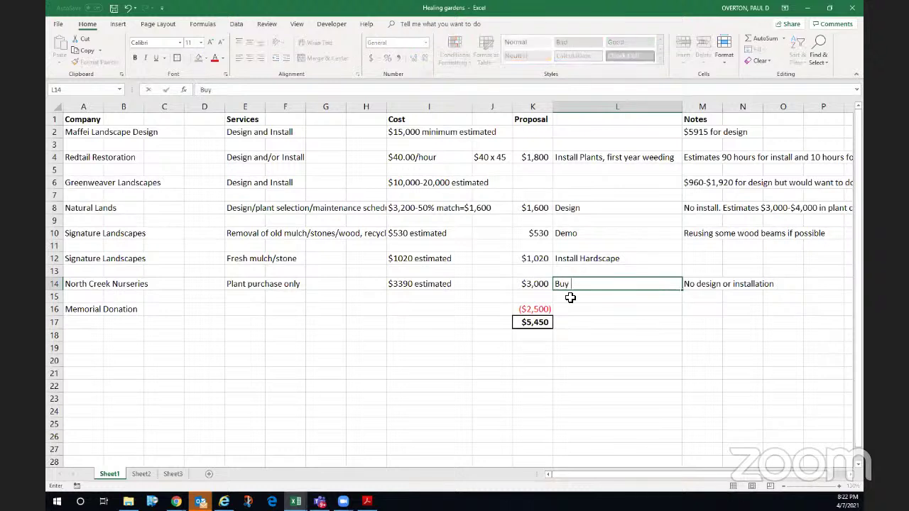
type("Plants")
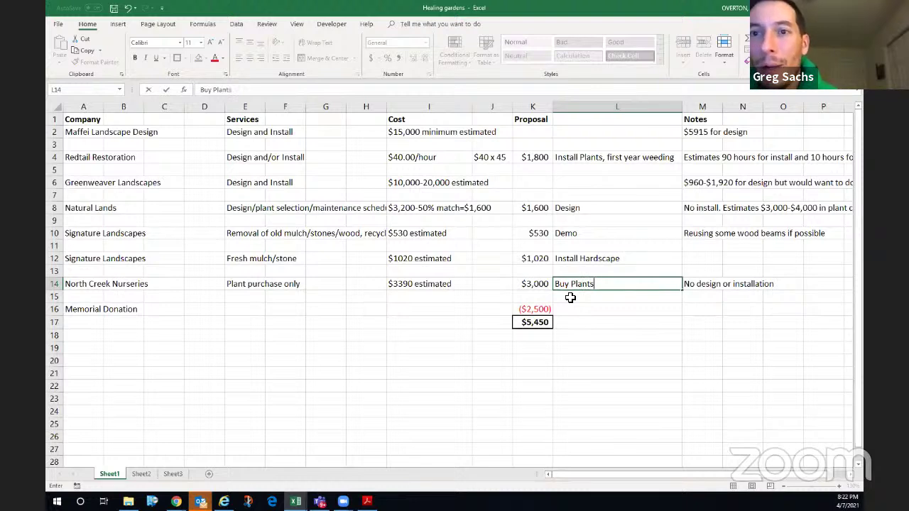
key("Return")
key("Up")
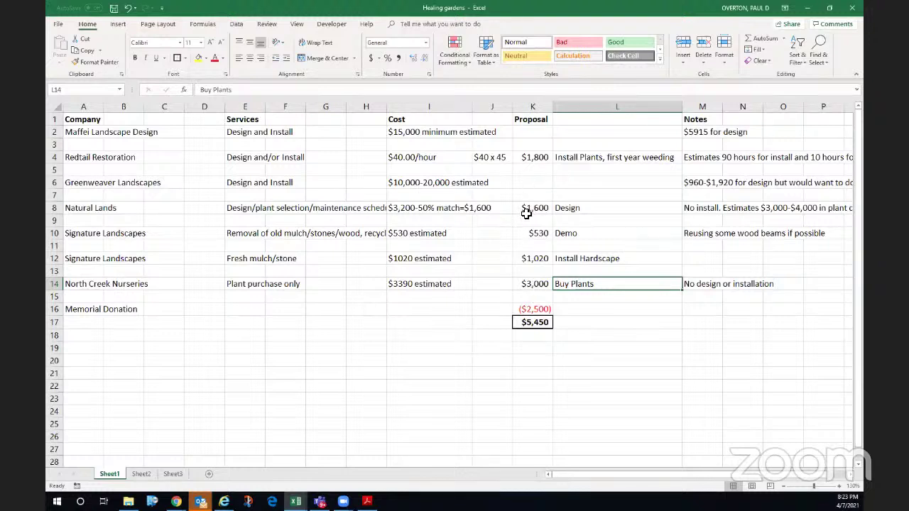
mouse_move(526, 212)
left_mouse_down()
mouse_move(148, 203)
mouse_move(418, 197)
mouse_move(532, 207)
left_mouse_up()
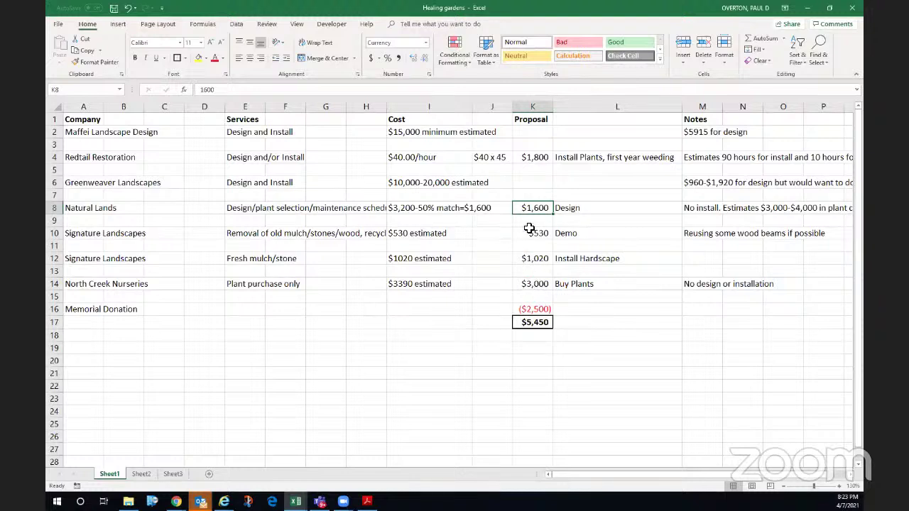
left_click(529, 160)
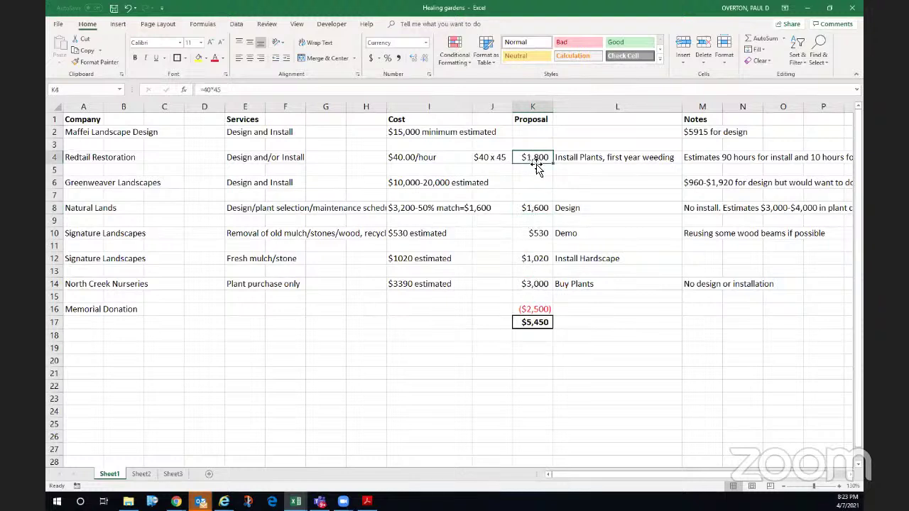
left_click(532, 259)
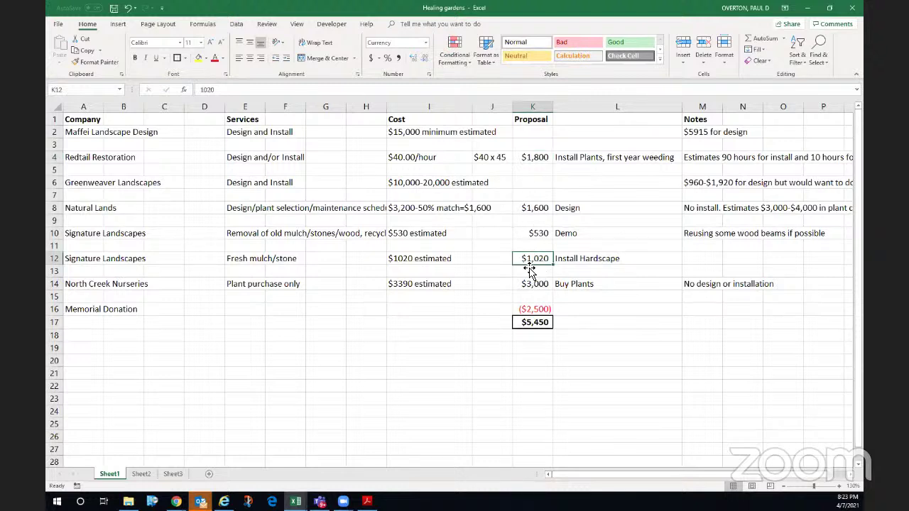
left_click(533, 157)
left_click(534, 259)
left_click(533, 284, "shift")
left_click_drag(544, 260, 536, 208)
left_click(533, 157)
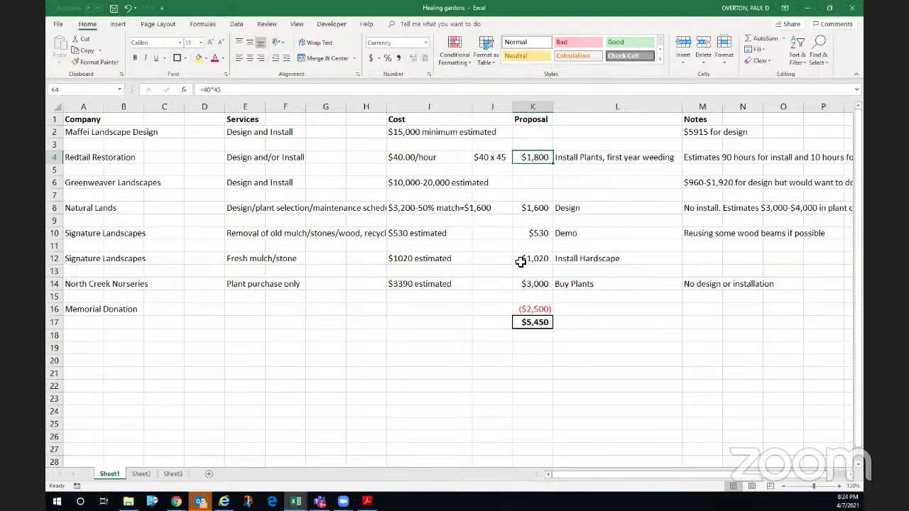
left_click(83, 286)
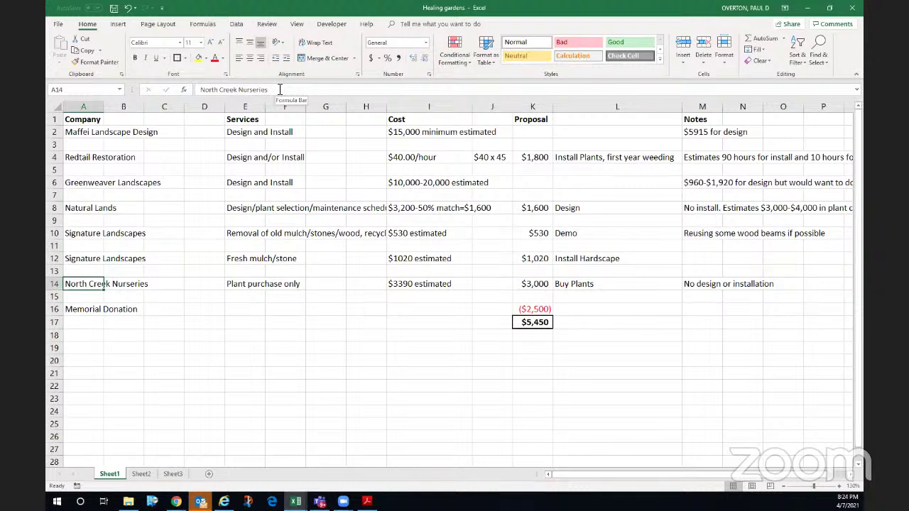
- Append '(may not be NC?)' to the Buy Plants note in L14
left_click(563, 284)
left_click(256, 91)
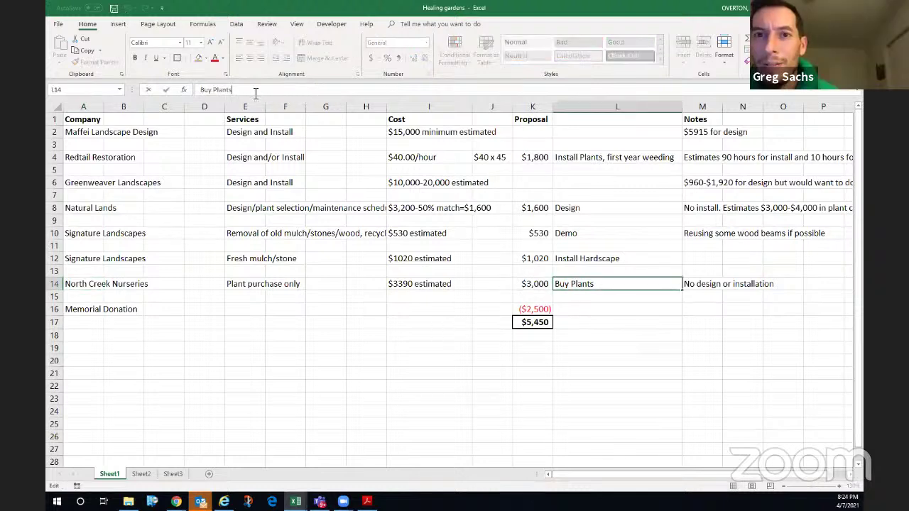
type("(")
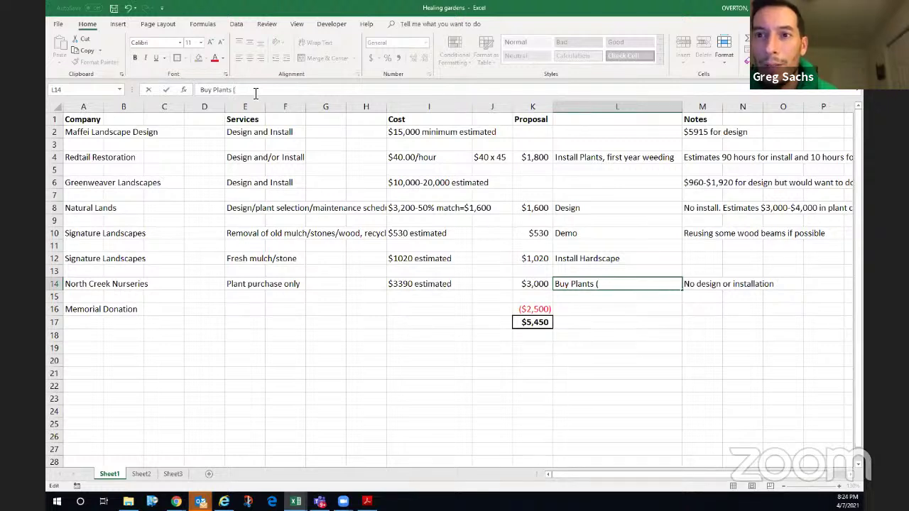
type("may not")
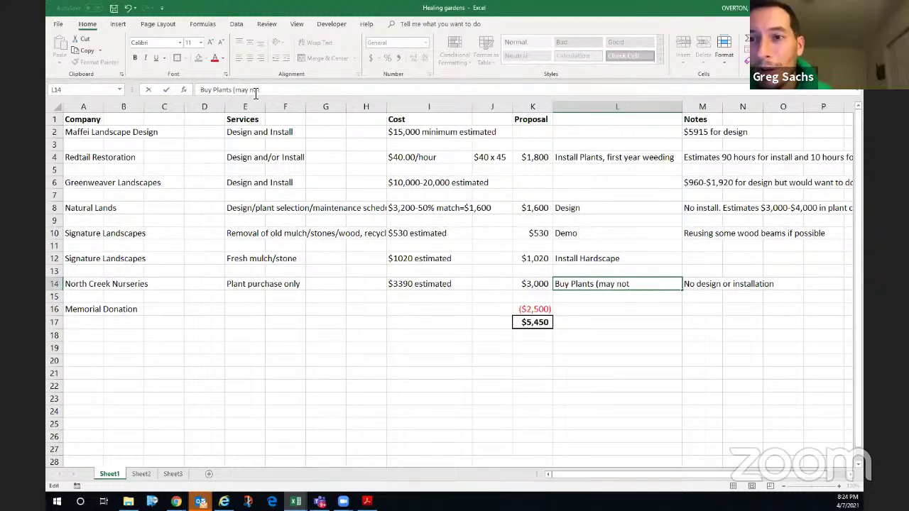
type(" be")
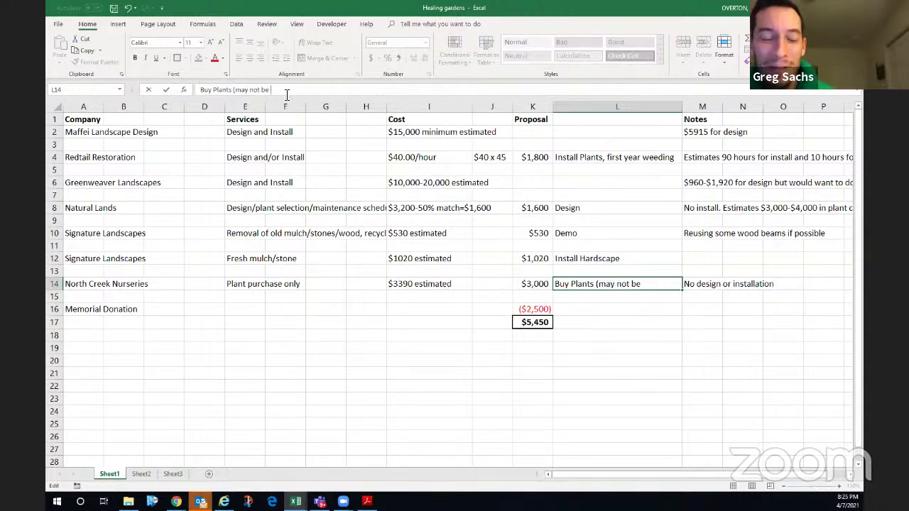
type("NC")
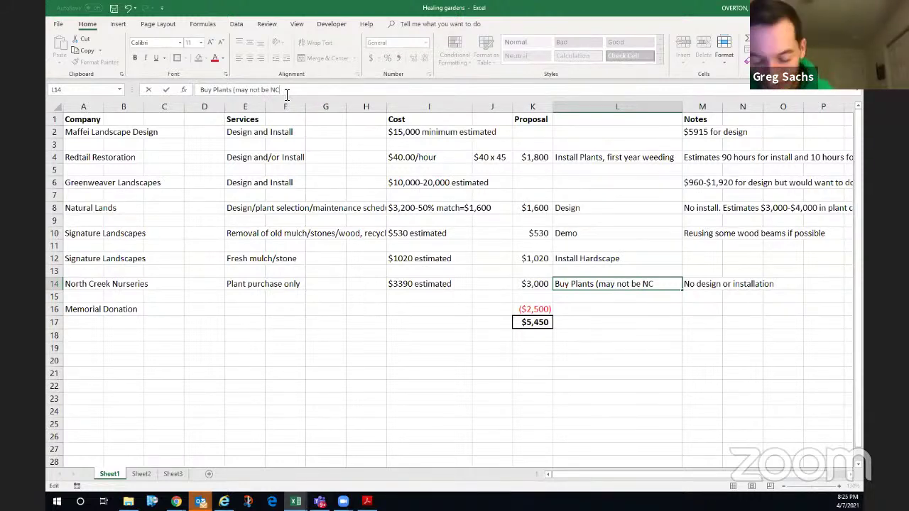
type("?)")
key("Return")
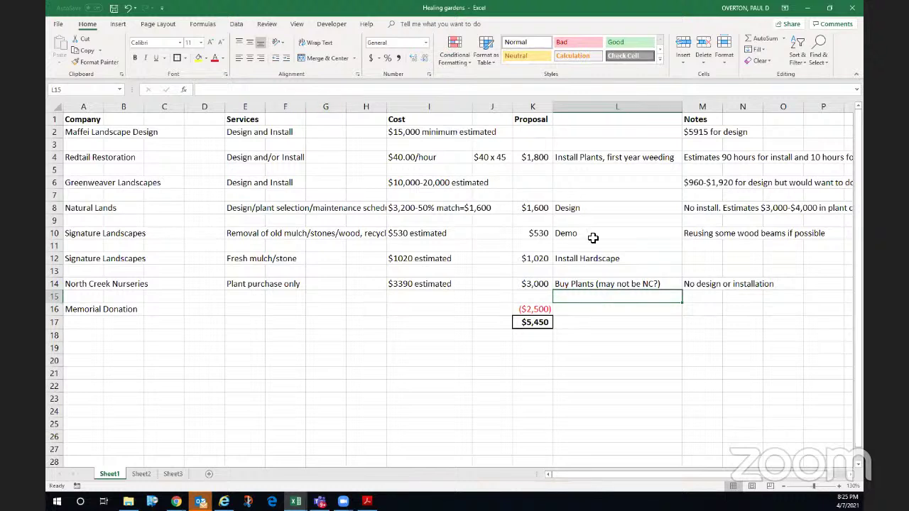
- Spell out NorthCreek in the L14 note and widen column L to fit
left_click(582, 286)
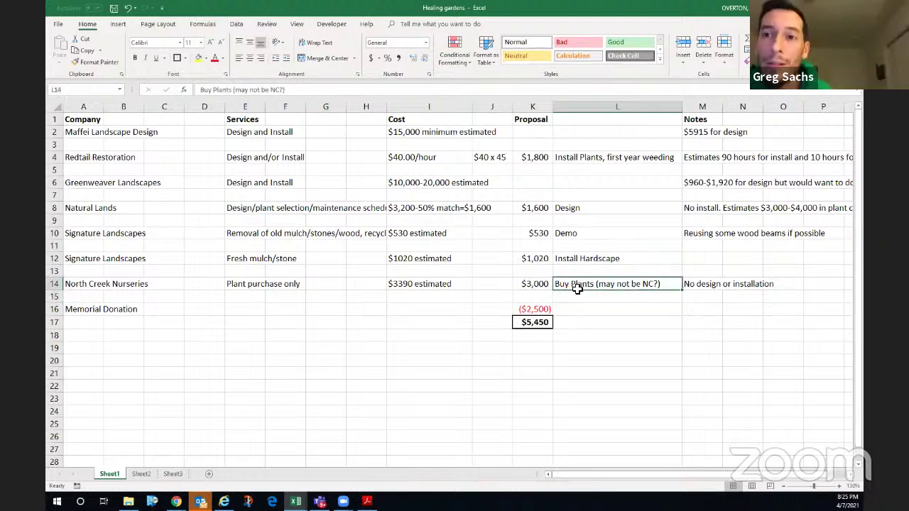
left_click(278, 89)
type("orth")
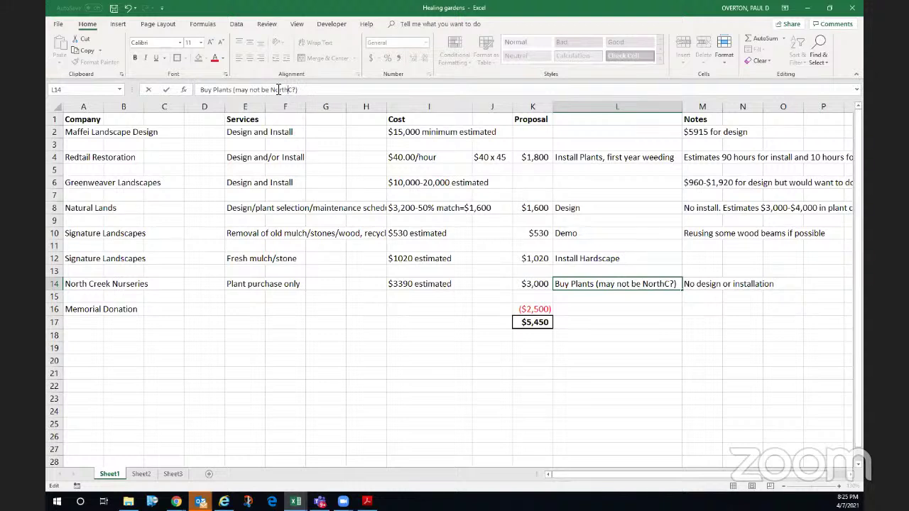
type("reek")
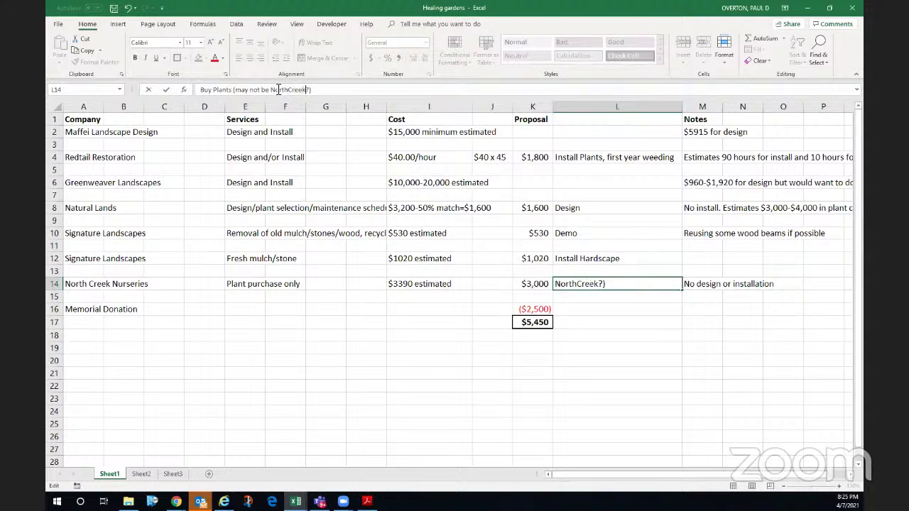
key("Return")
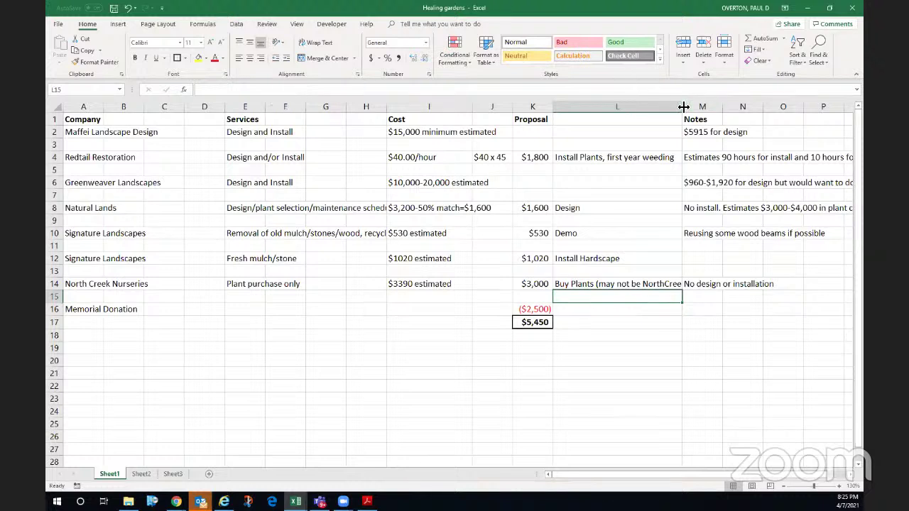
left_click_drag(690, 108, 694, 107)
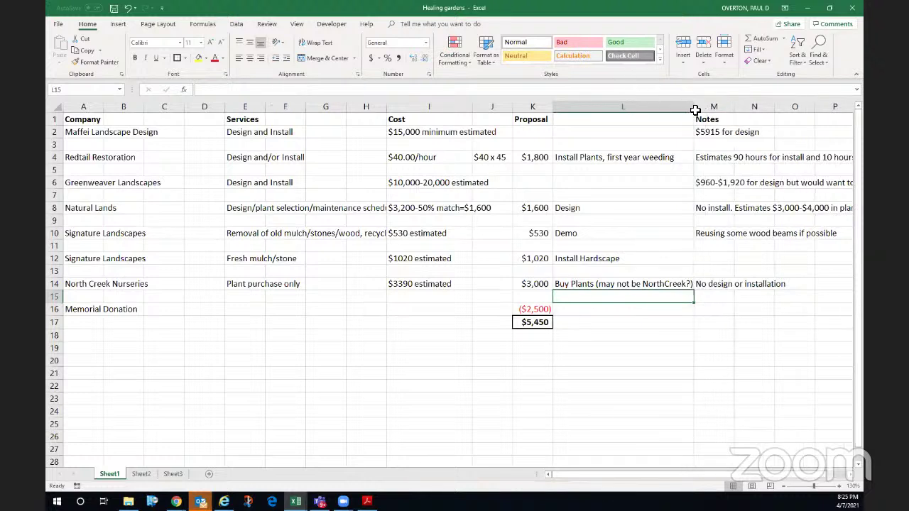
left_click(642, 285)
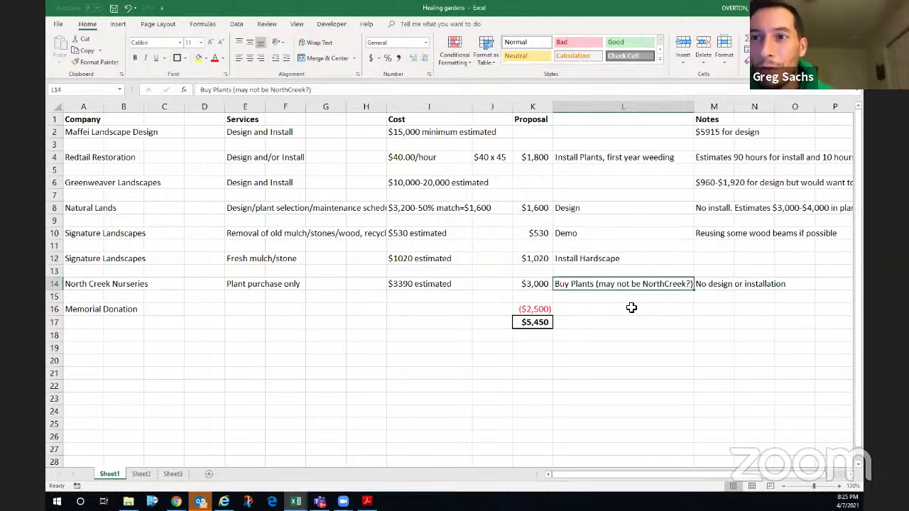
- Give the Proposal header K1 a light fill color
left_click(541, 119)
left_click(206, 57)
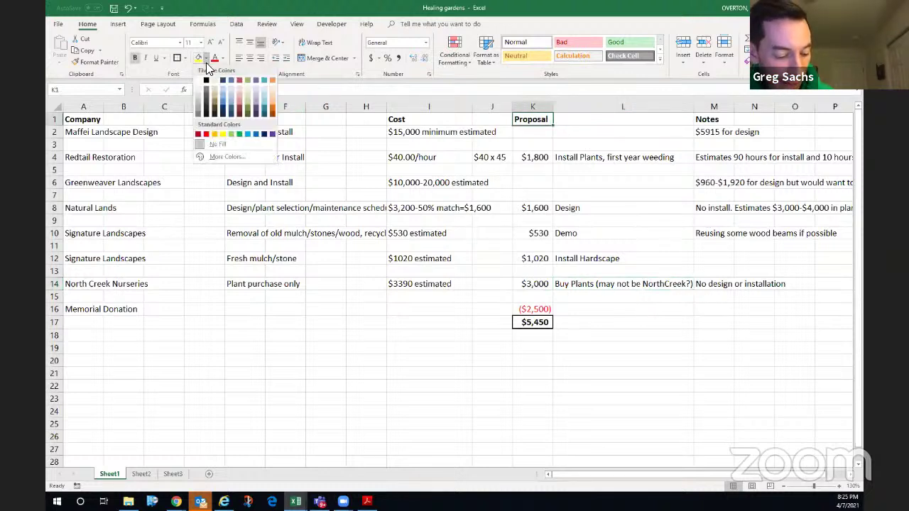
left_click(245, 87)
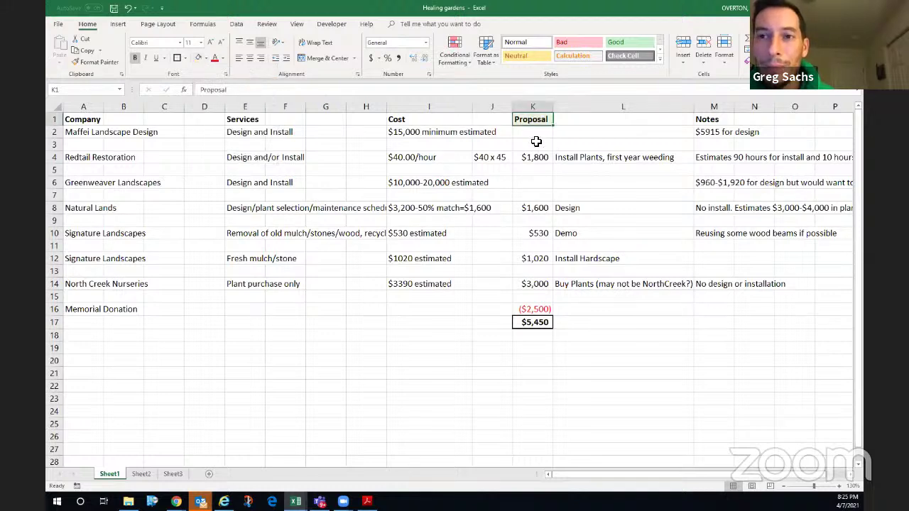
- Put an outside border around the Proposal amounts K2:K14
left_click_drag(529, 131, 539, 284)
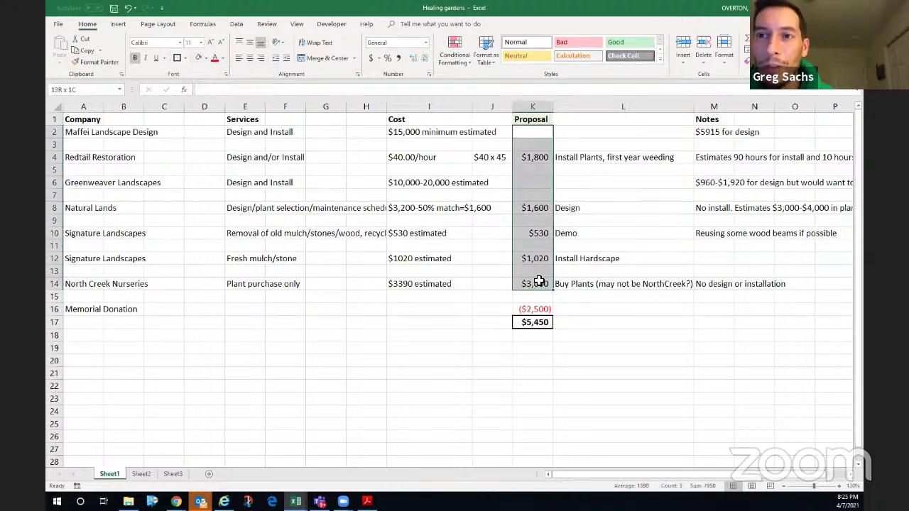
left_click(539, 282)
left_click_drag(533, 132, 547, 283)
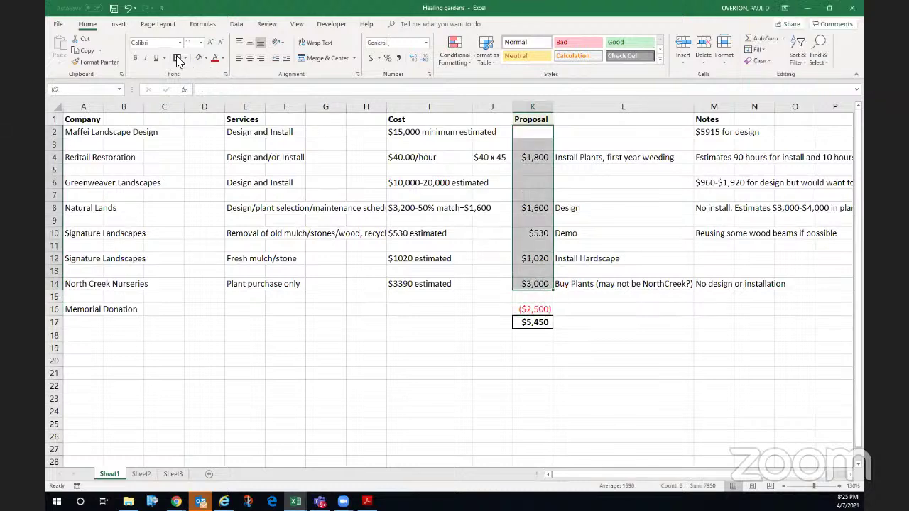
left_click(177, 59)
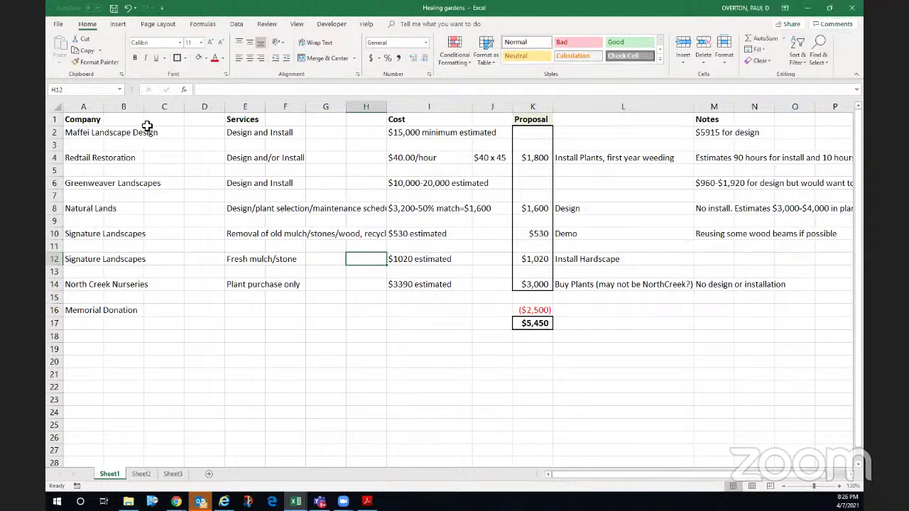
- Widen the Company and Services columns and delete the empty columns between them and Cost
left_click_drag(104, 106, 257, 108)
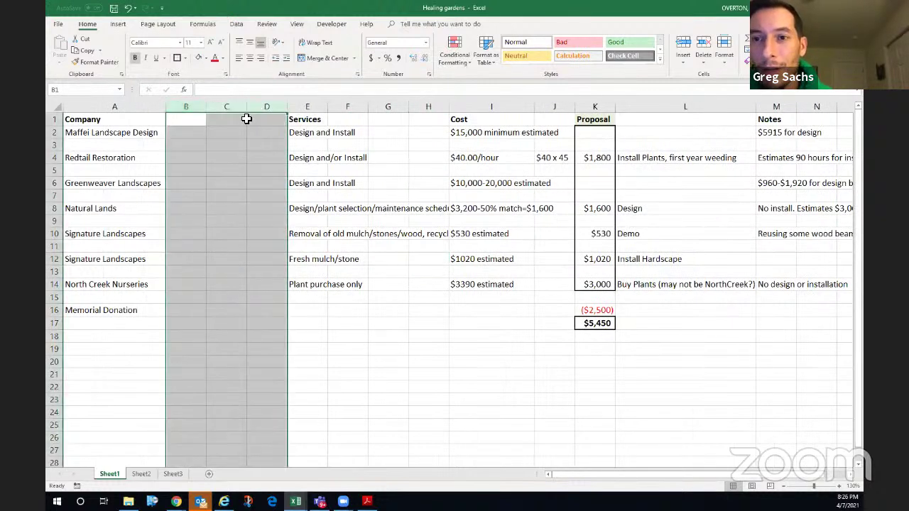
right_click(203, 118)
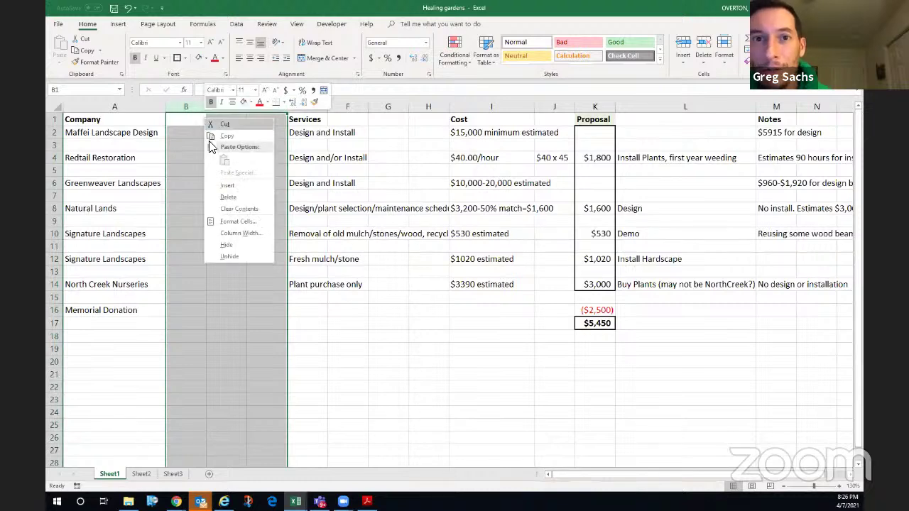
left_click(226, 198)
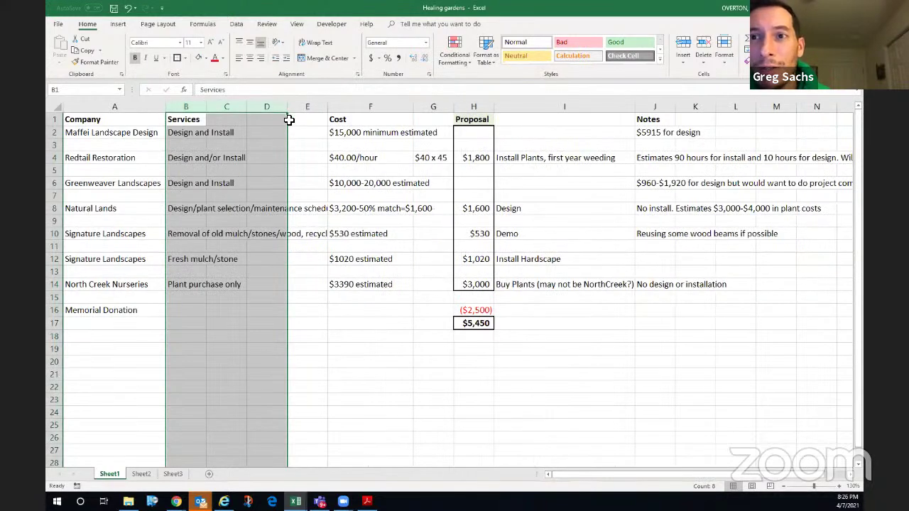
left_click_drag(207, 107, 326, 111)
left_click_drag(382, 108, 516, 110)
right_click(512, 125)
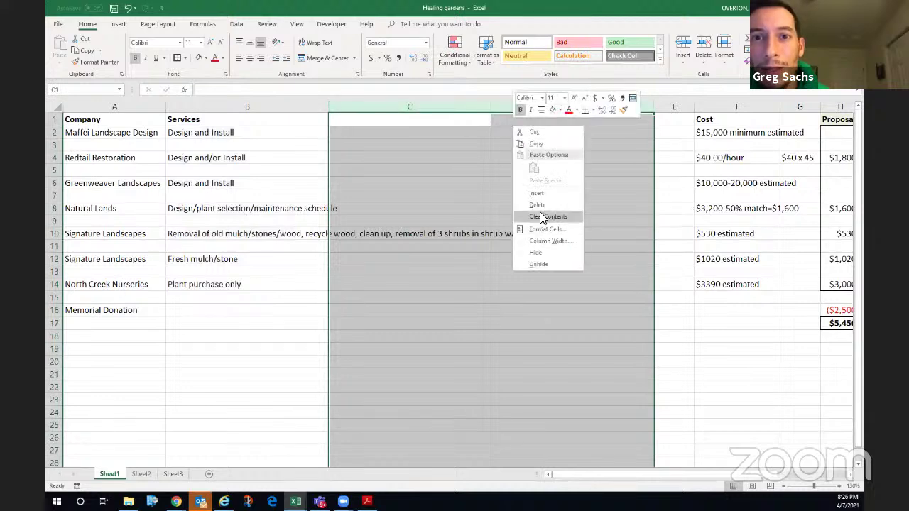
left_click(538, 204)
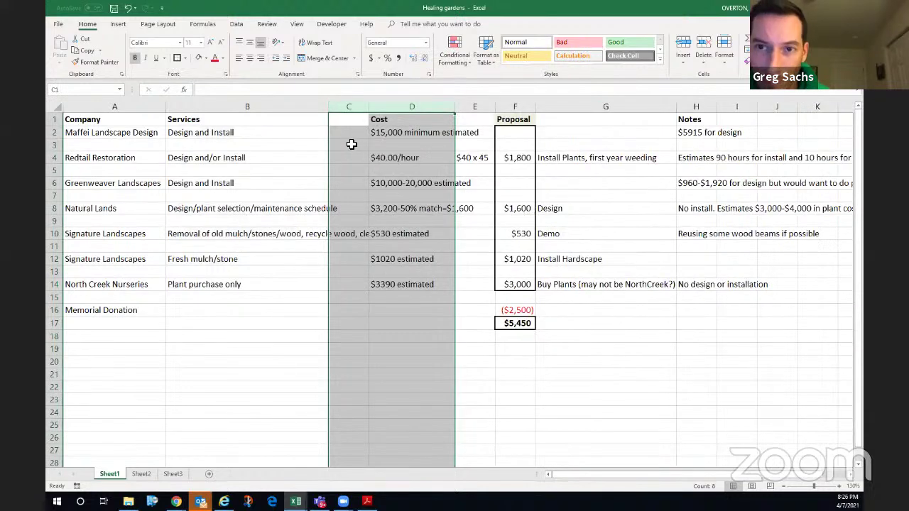
- Delete the last empty column C and widen the Cost column to fit its text
left_click(351, 144)
left_click(353, 107)
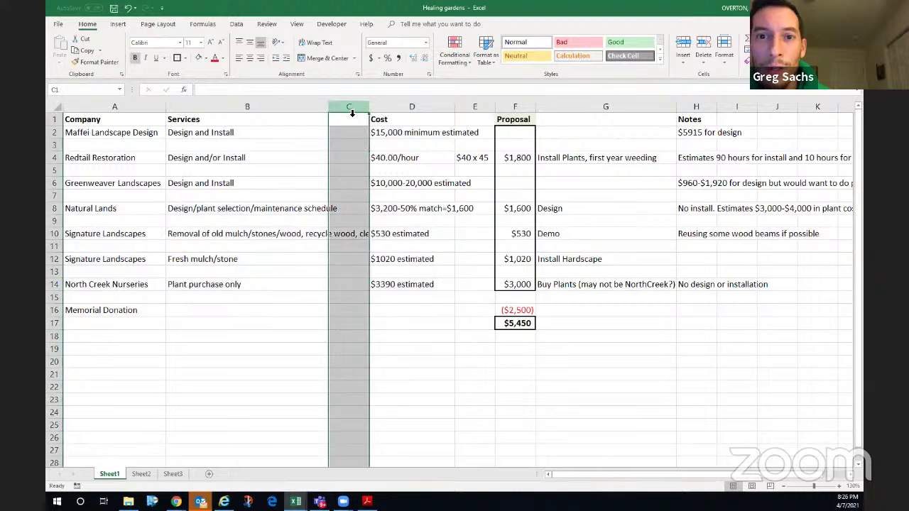
right_click(348, 122)
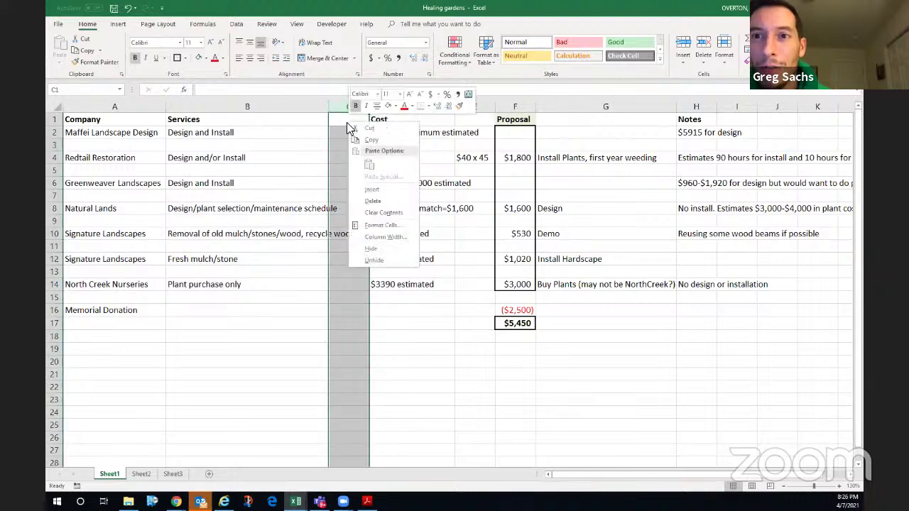
left_click(372, 201)
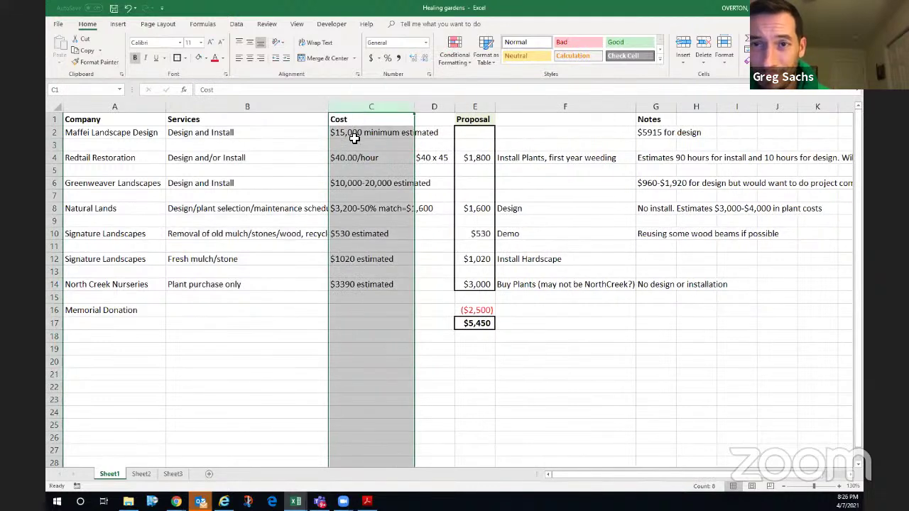
left_click(410, 134)
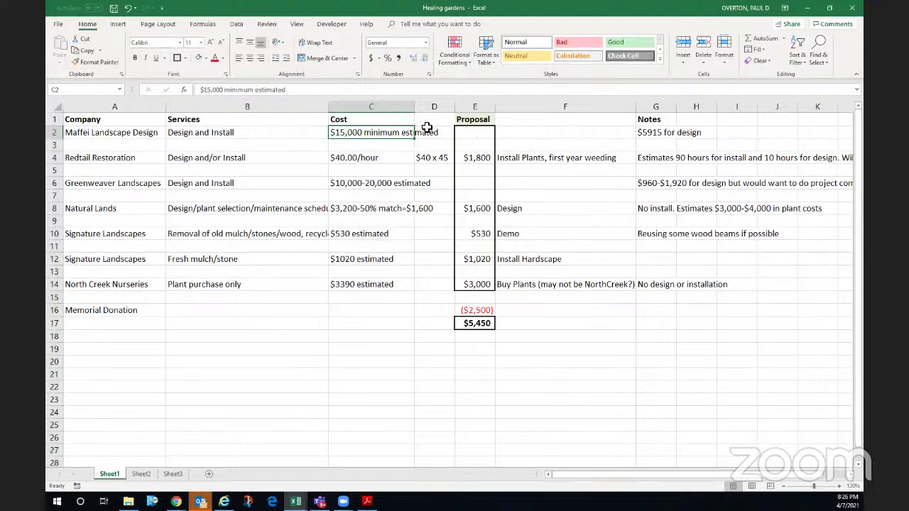
left_click_drag(414, 108, 449, 108)
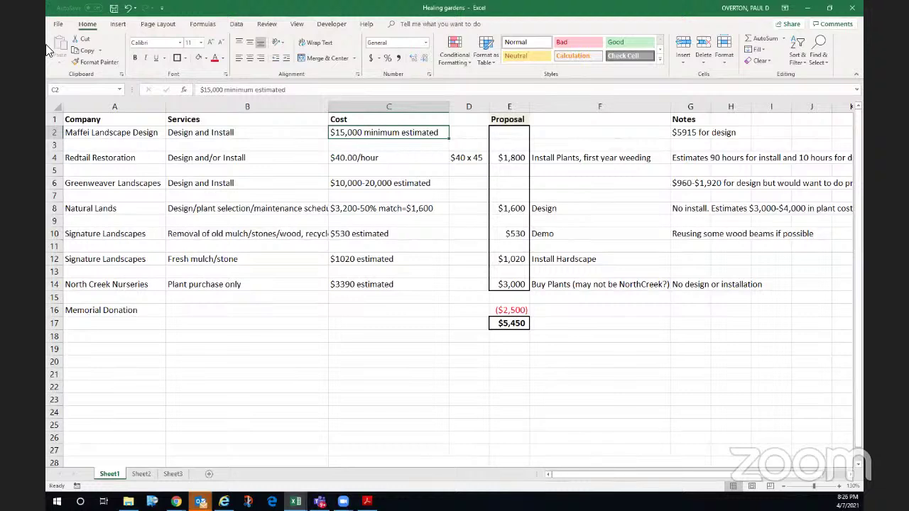
- Start a Save As to the work OneDrive and open its home folder
left_click(57, 26)
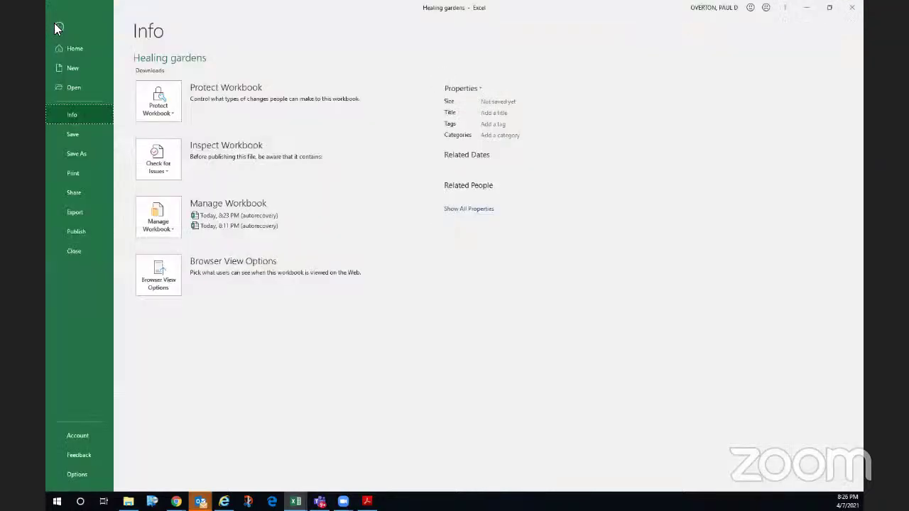
left_click(72, 154)
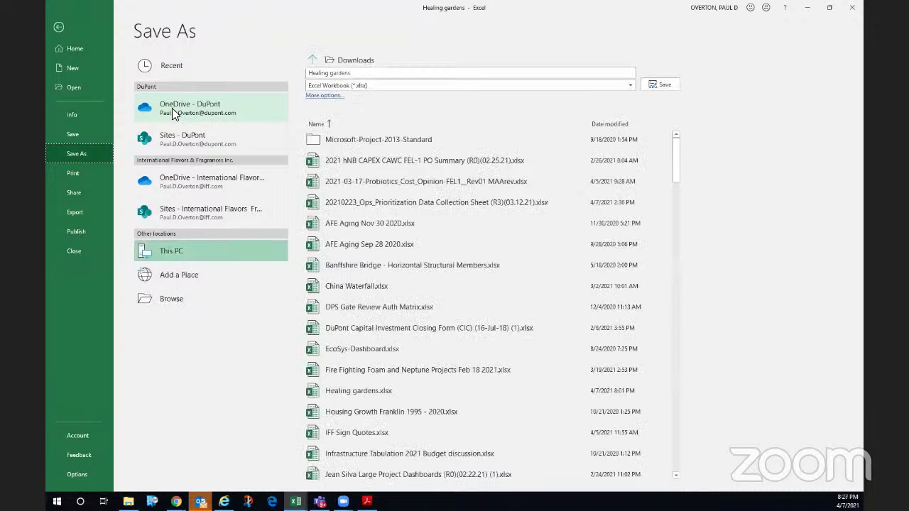
left_click(176, 109)
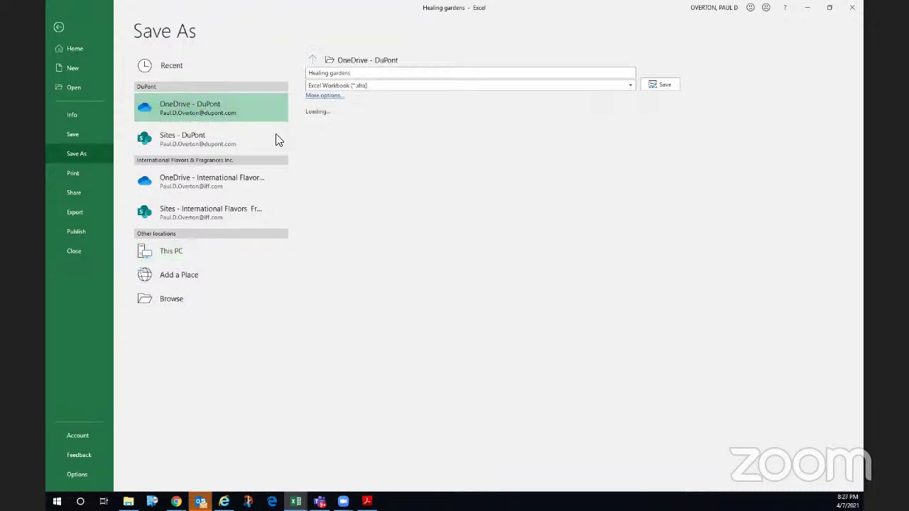
left_click(312, 96)
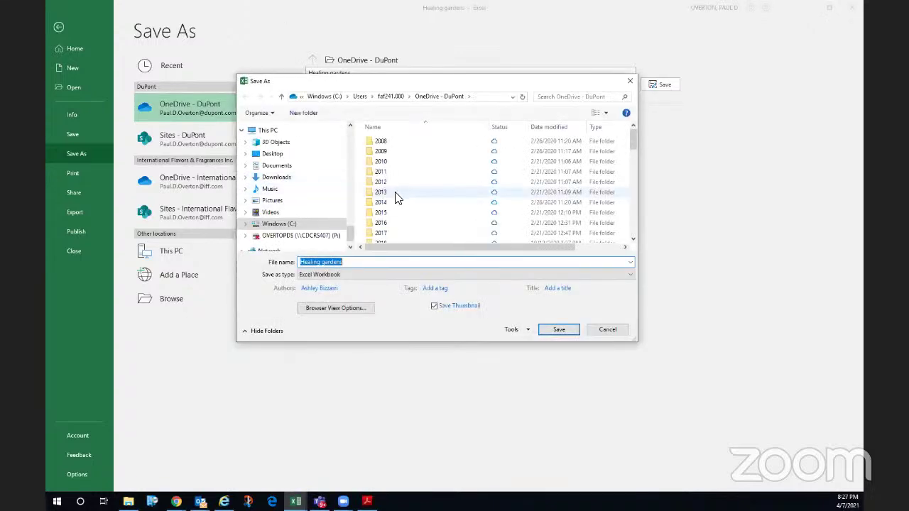
scroll(396, 196, "down", 5)
scroll(390, 195, "down", 1)
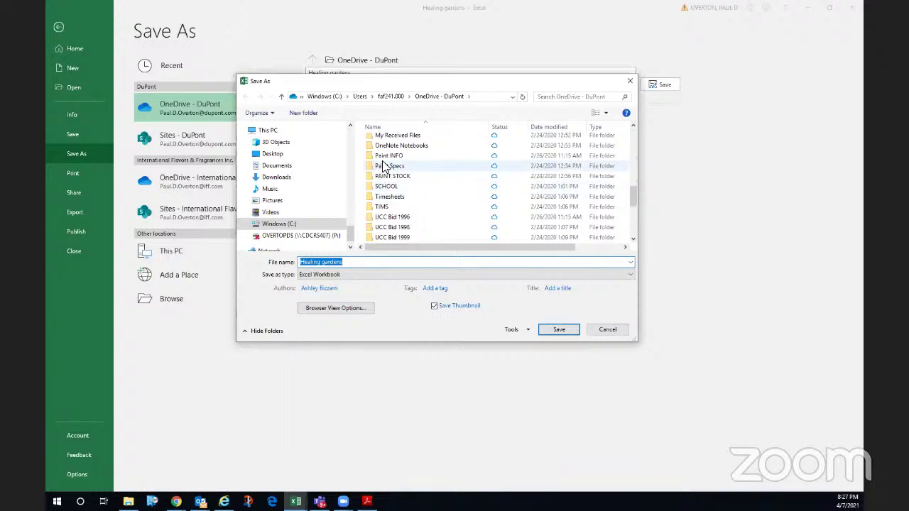
scroll(384, 165, "up", 2)
scroll(384, 163, "up", 1)
left_click(381, 149)
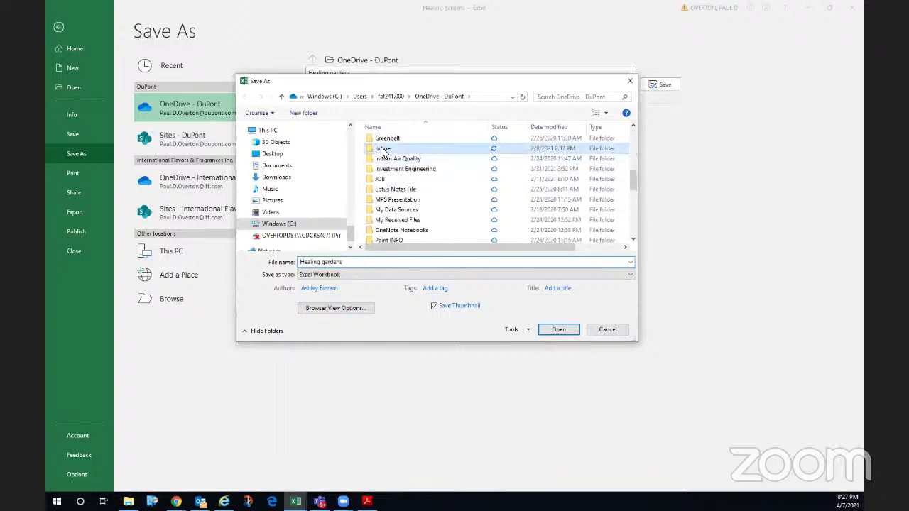
double_click(381, 149)
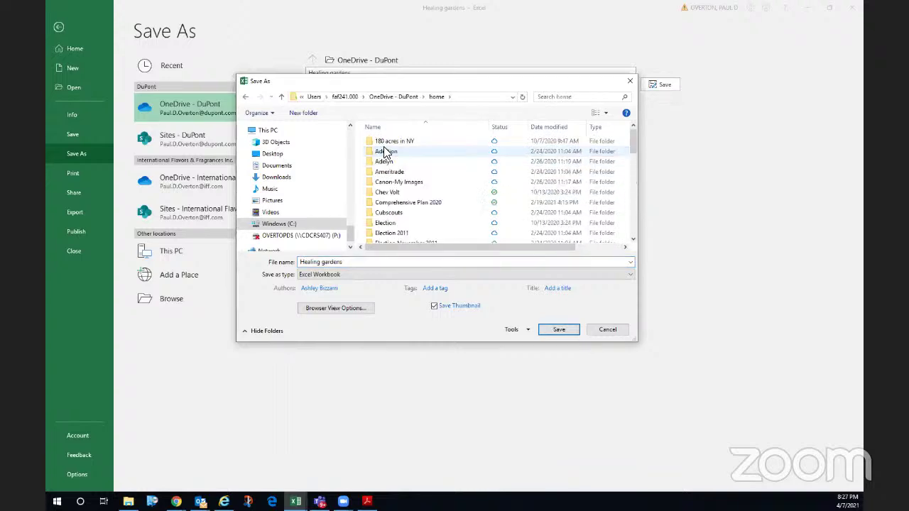
- Navigate into Open Space > Park, Rec, Open Space
scroll(383, 171, "down", 1)
scroll(383, 173, "down", 7)
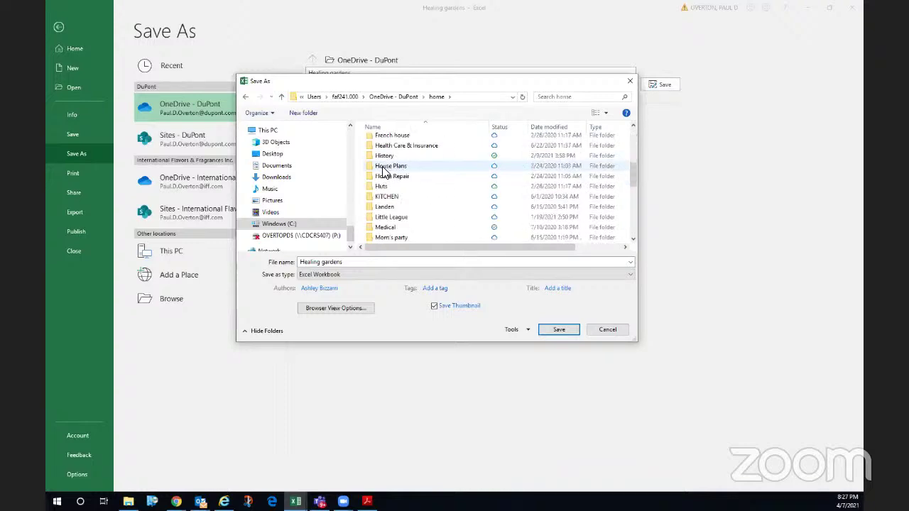
double_click(383, 186)
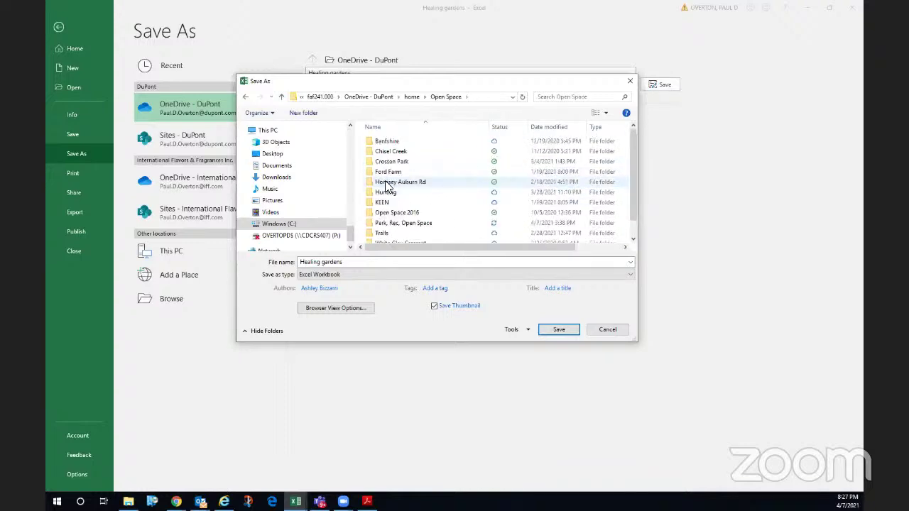
scroll(385, 186, "down", 1)
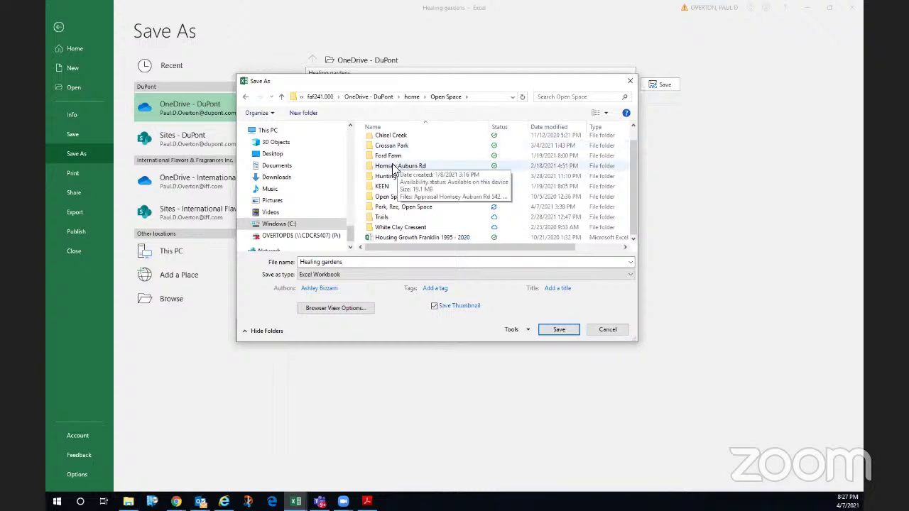
left_click(387, 197)
left_click(388, 199)
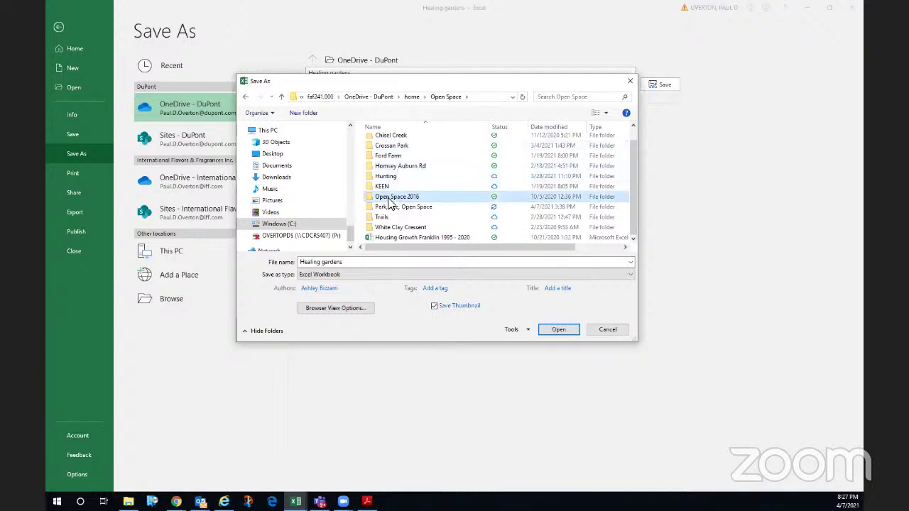
double_click(389, 207)
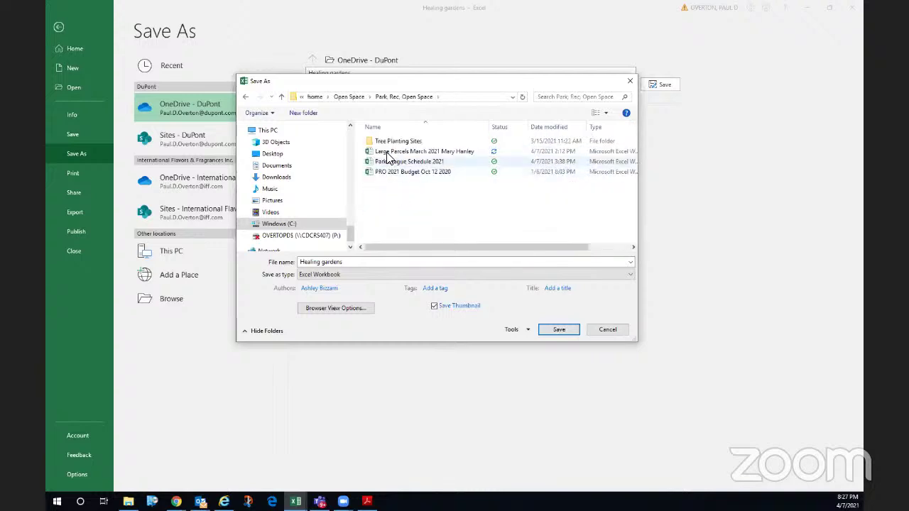
- Name the file 'Healing gardens April 7 2021' and save it
left_click(352, 261)
left_click(351, 261)
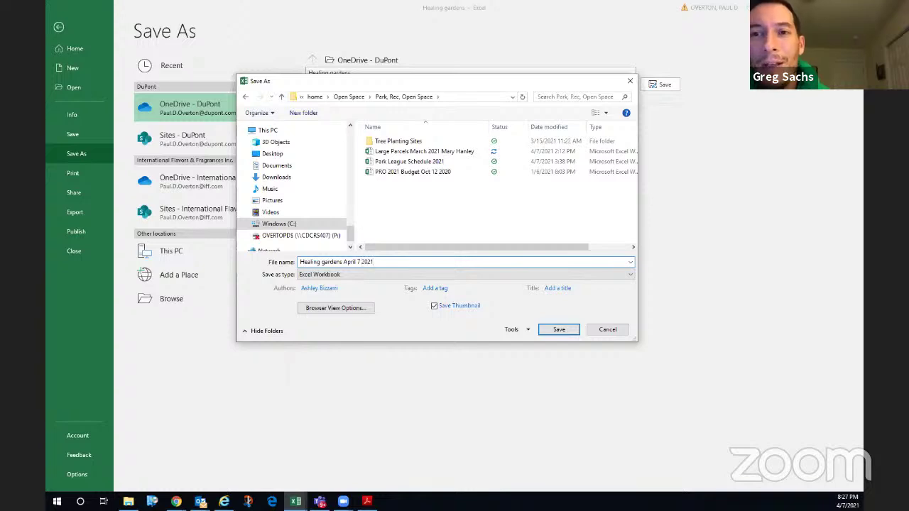
key("ctrl+a")
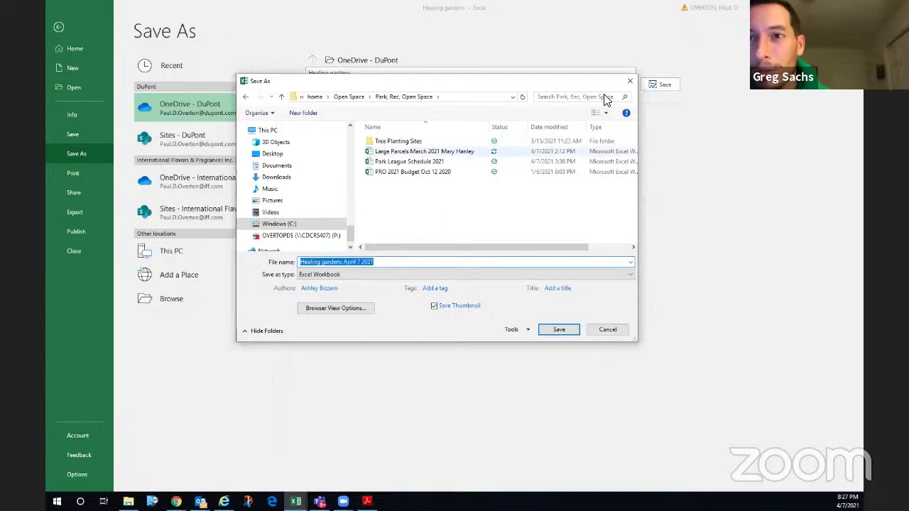
left_click(630, 81)
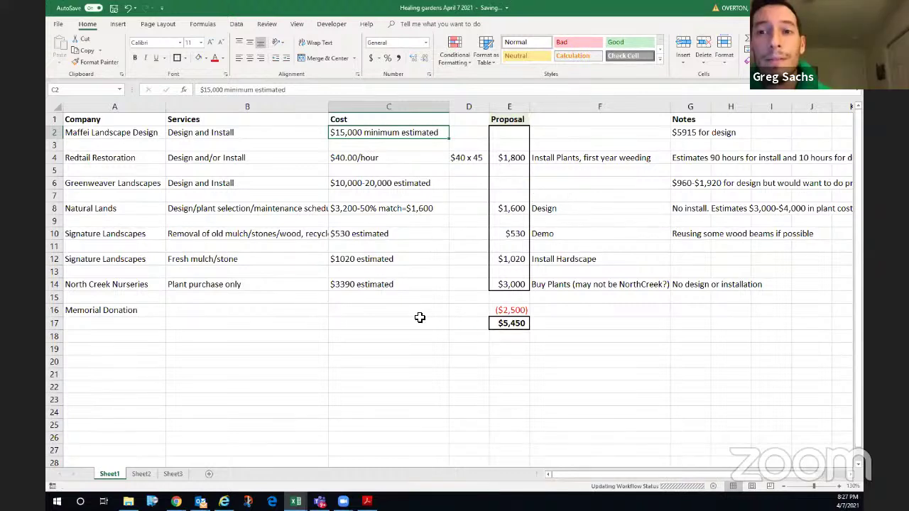
- Enter 'Donation of 6x6 timbers' in A18 and 'Donation of River Stone' in A19
left_click(96, 337)
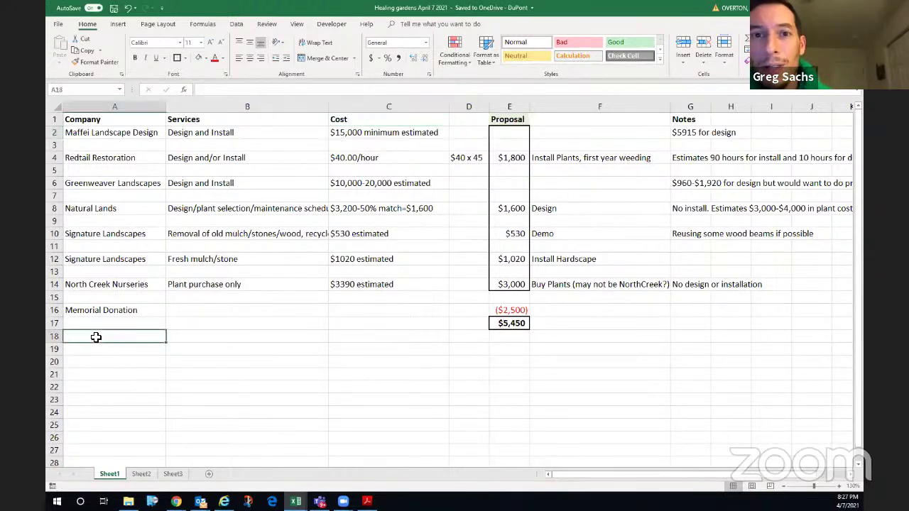
type("Dona")
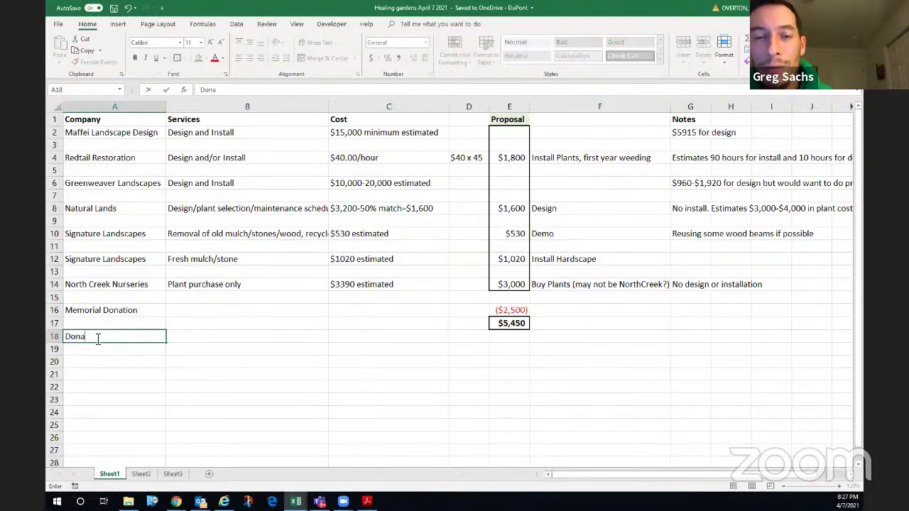
type("tion of Timbers")
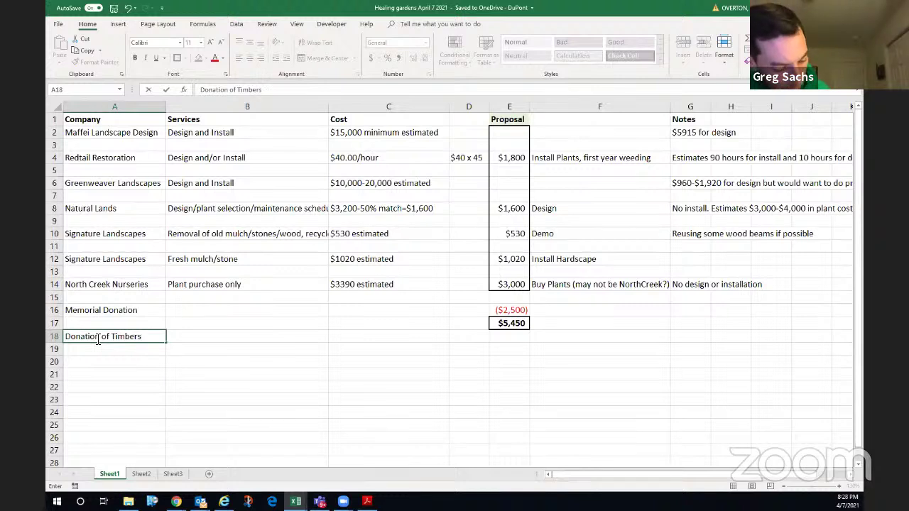
key("BackSpace")
key("BackSpace")
key("BackSpace")
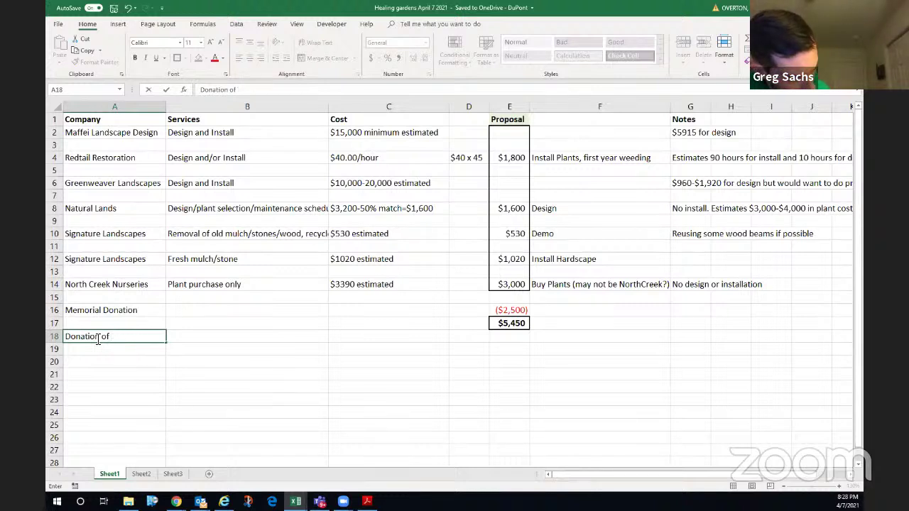
type("6x6 ")
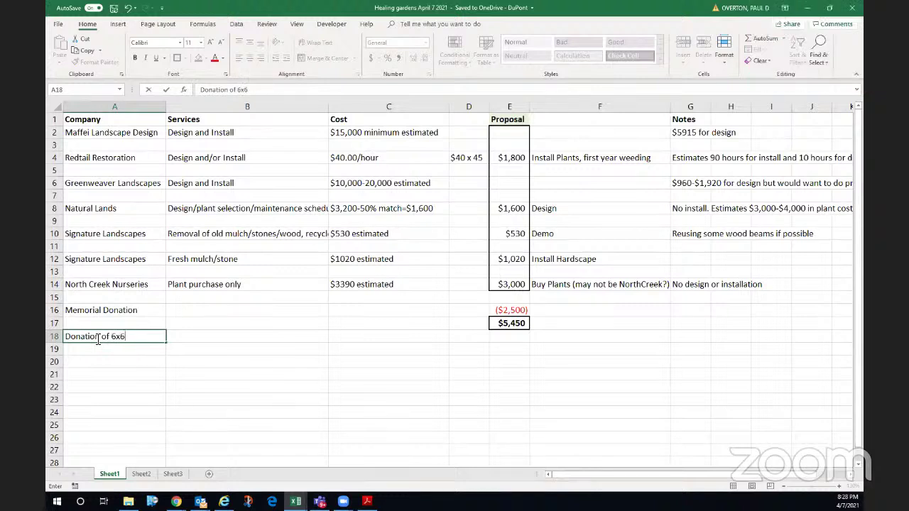
type("timbers")
key("Return")
type("Dona")
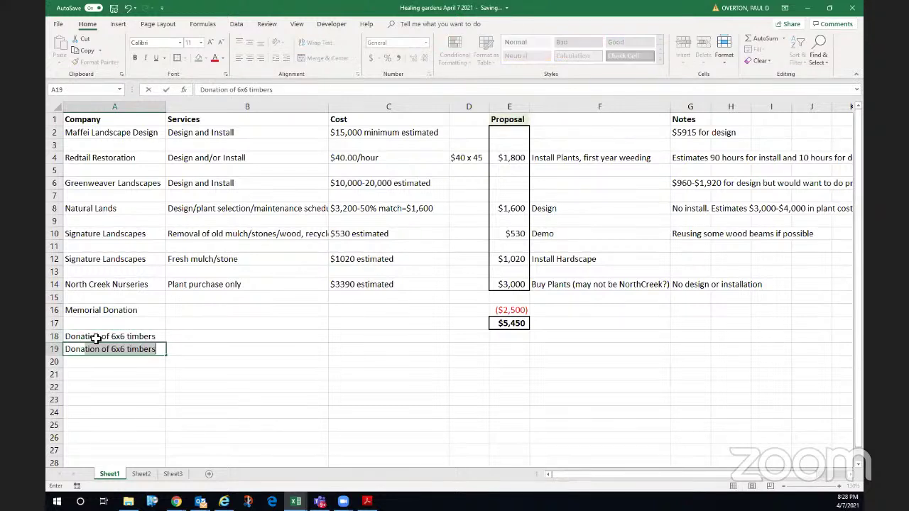
type("tion of River S")
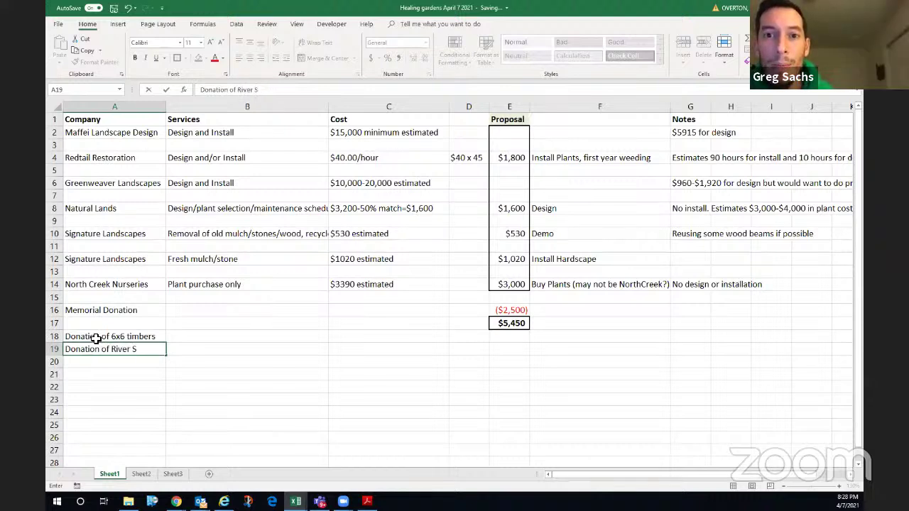
type("tone")
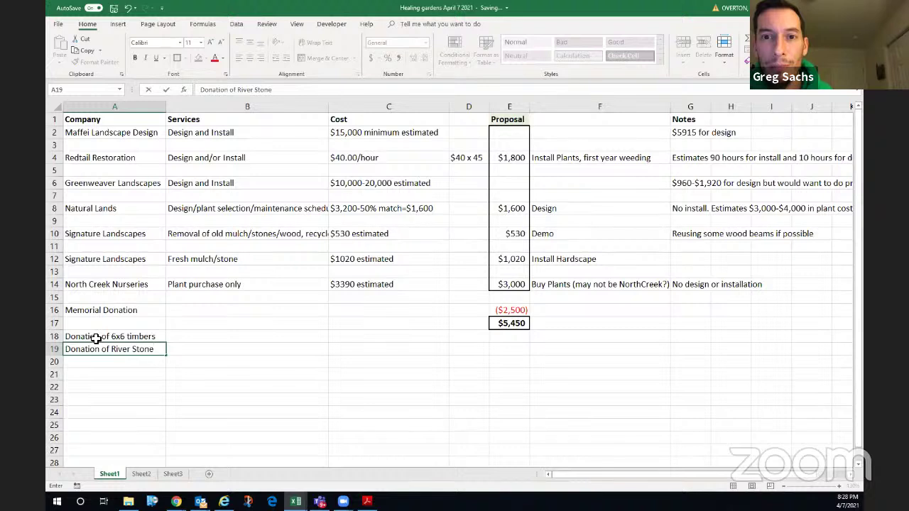
key("Return")
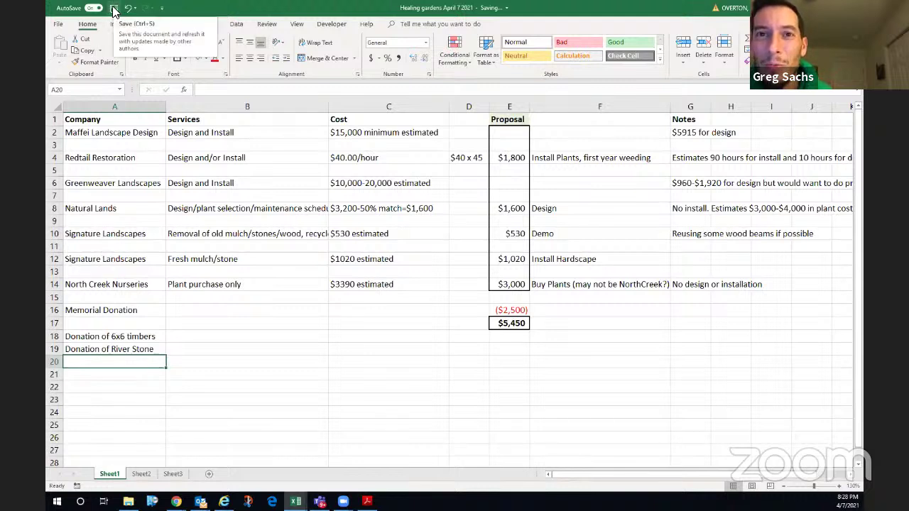
left_click(90, 310)
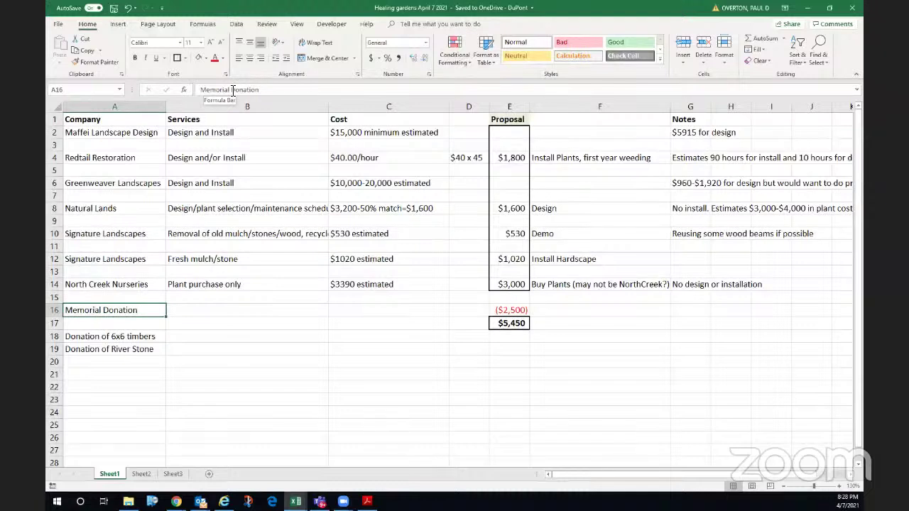
- Add the honoree's and donor's names to the A16 Memorial Donation label, surname spelled in full
left_click(232, 89)
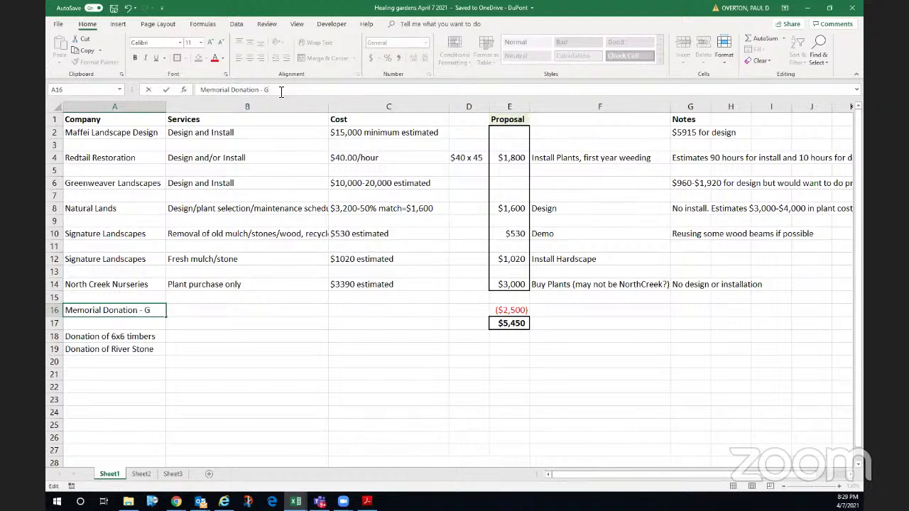
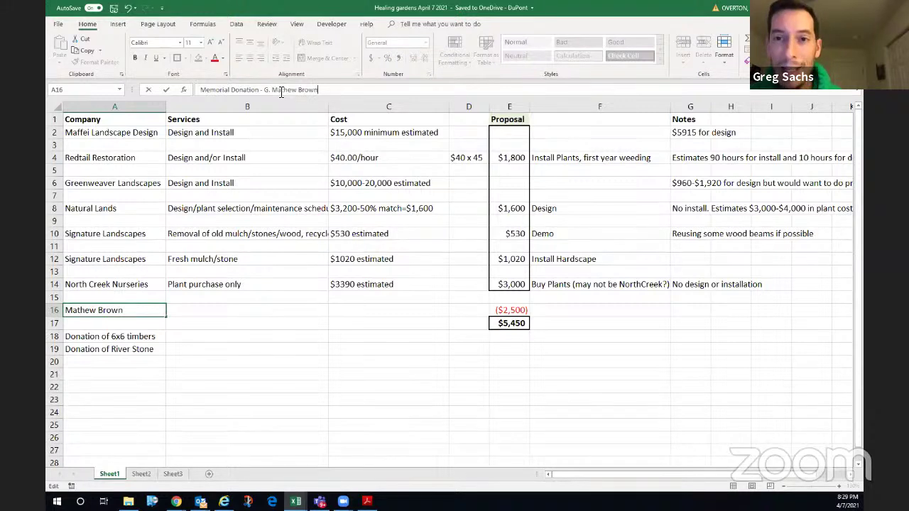
left_click(202, 90)
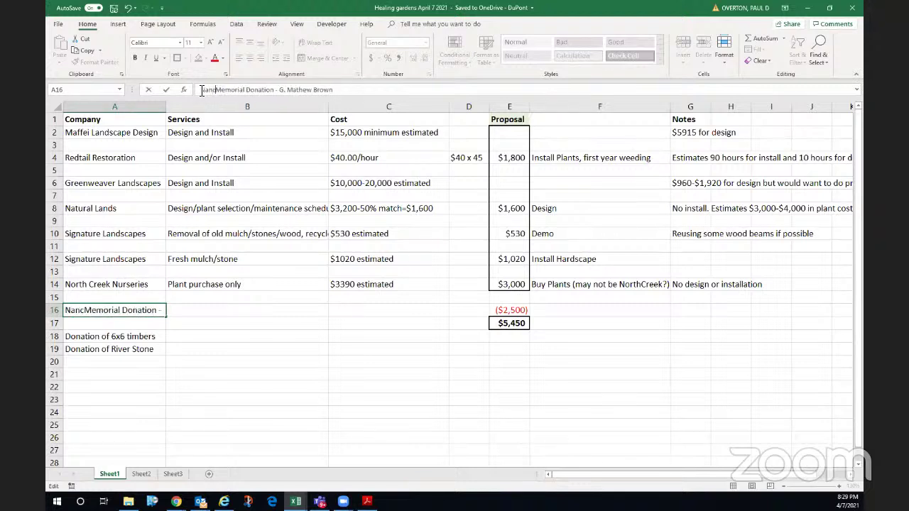
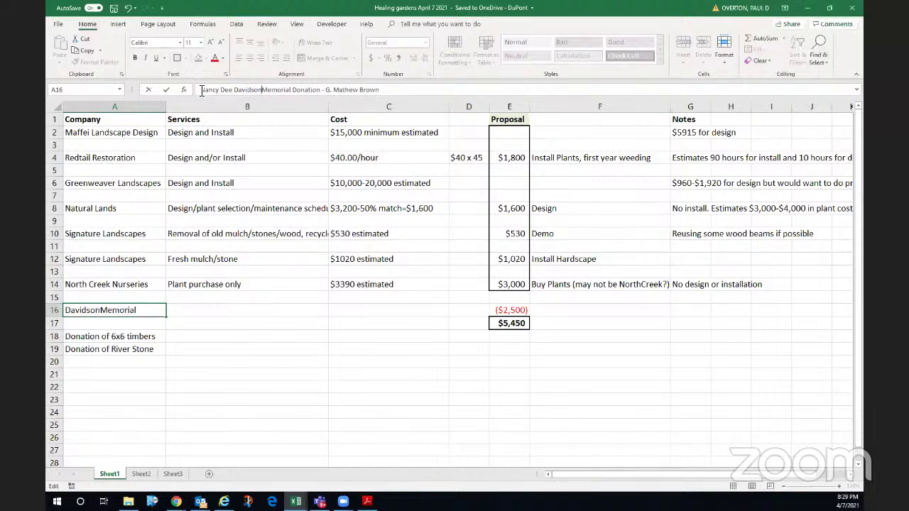
key("Return")
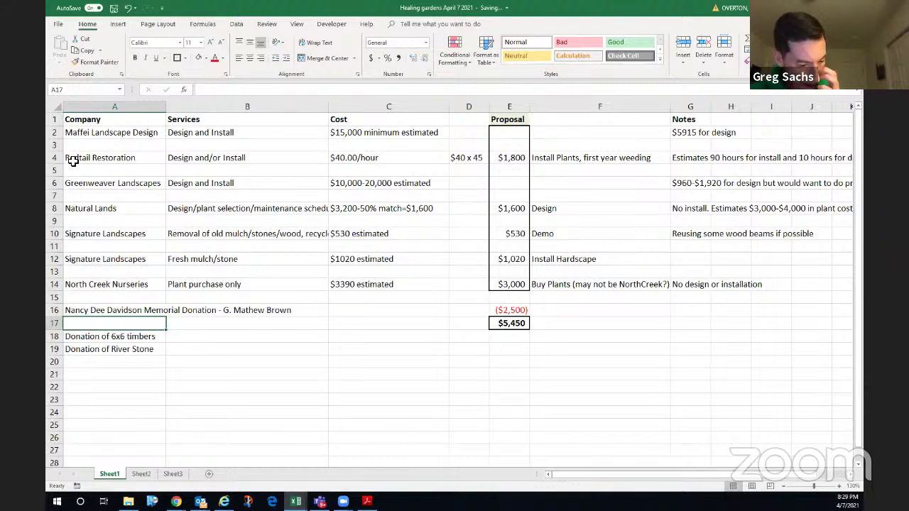
left_click(90, 313)
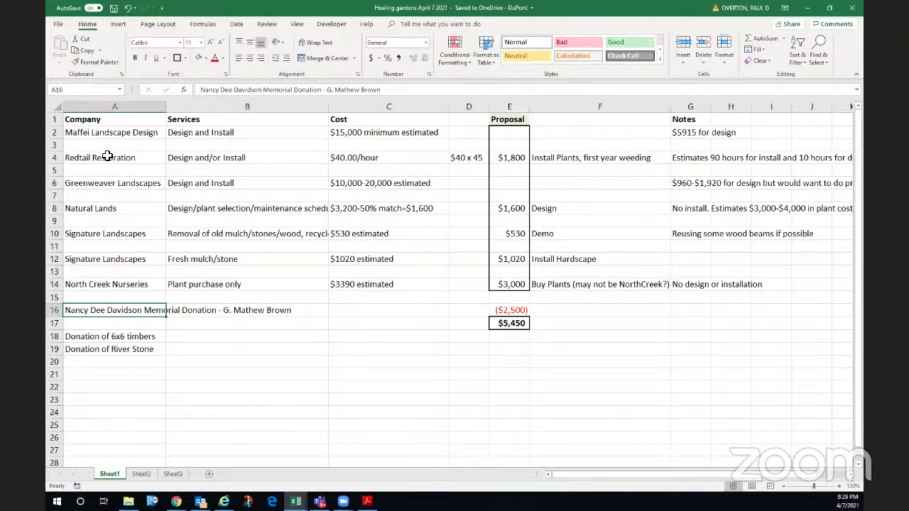
- Apply a Bottom Border to header cells A1:G1, Company through Notes
left_click_drag(91, 120, 699, 122)
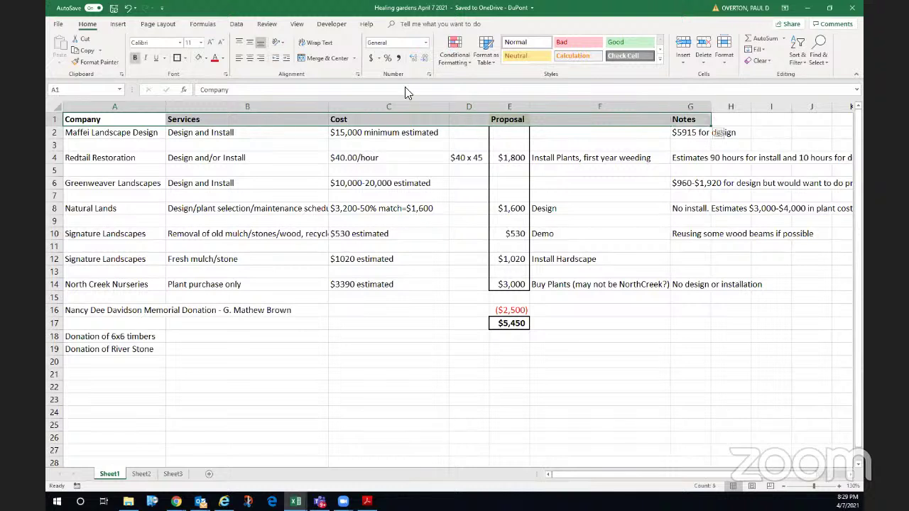
left_click(184, 58)
left_click(179, 82)
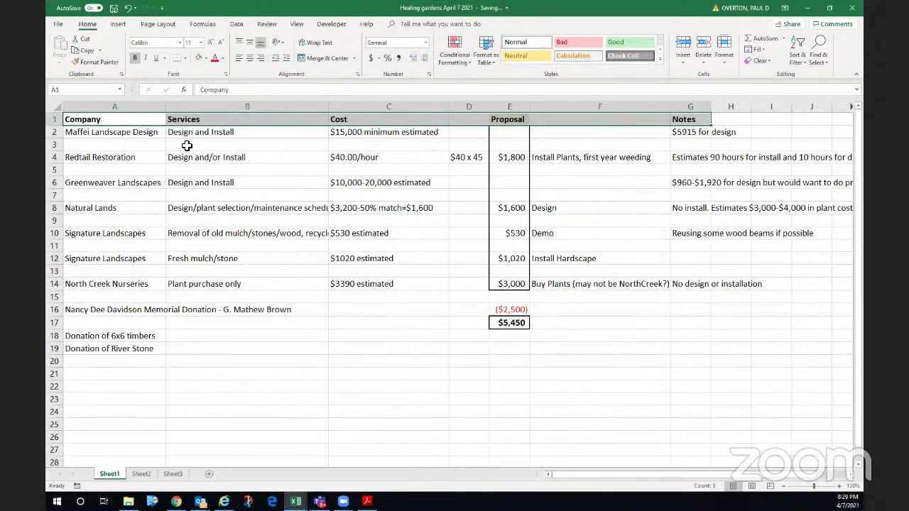
left_click(185, 145)
left_click_drag(99, 135, 358, 129)
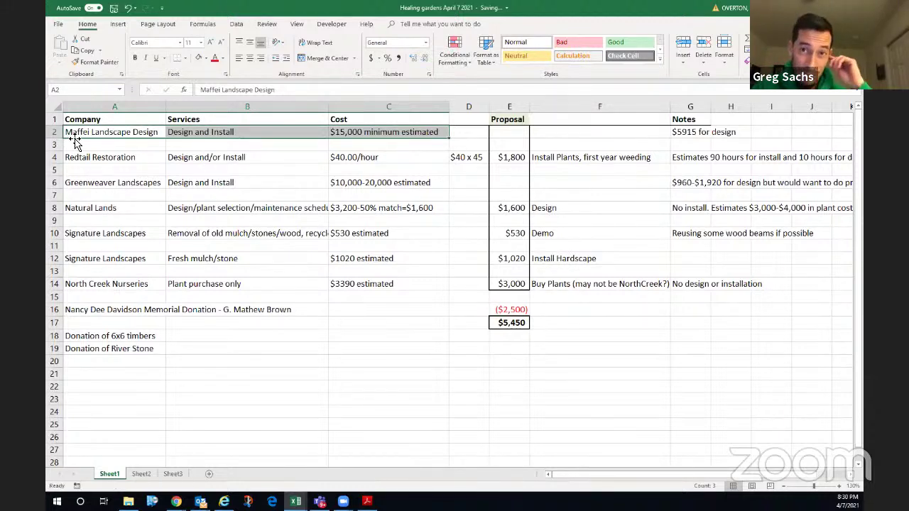
- Drag the Maffei Landscape Design and Greenweaver Landscapes bid rows down to rows 22 and 23
key("shift+space")
left_click_drag(77, 142, 121, 394)
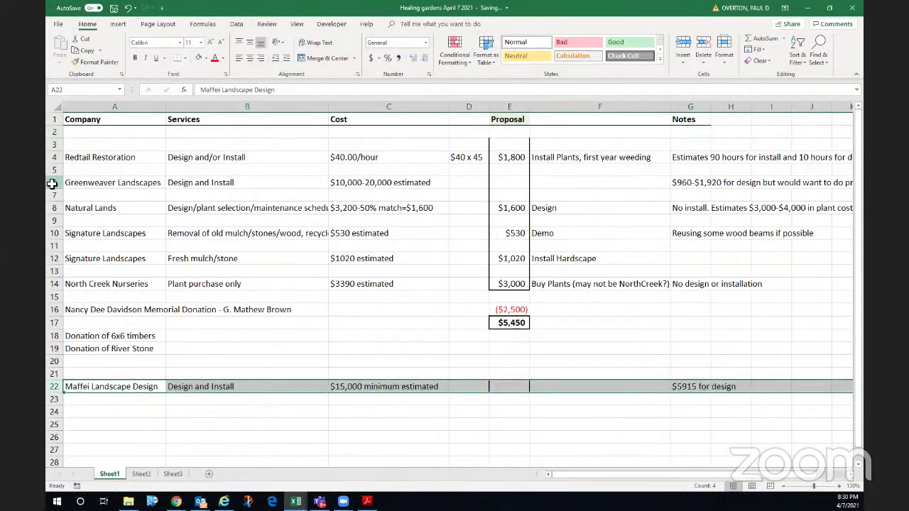
left_click(52, 183)
left_click_drag(105, 192, 126, 398)
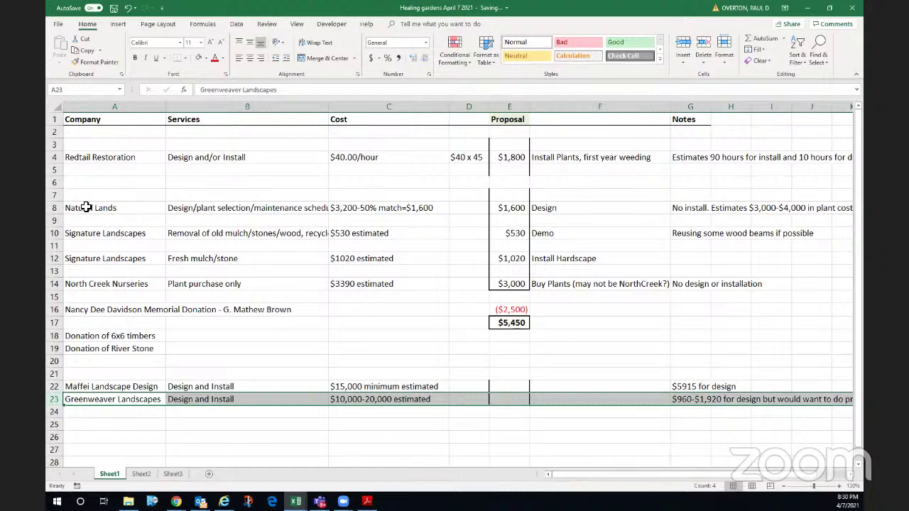
- Delete the empty rows 2, 4 and 5 left behind by the moved bids
left_click(55, 134)
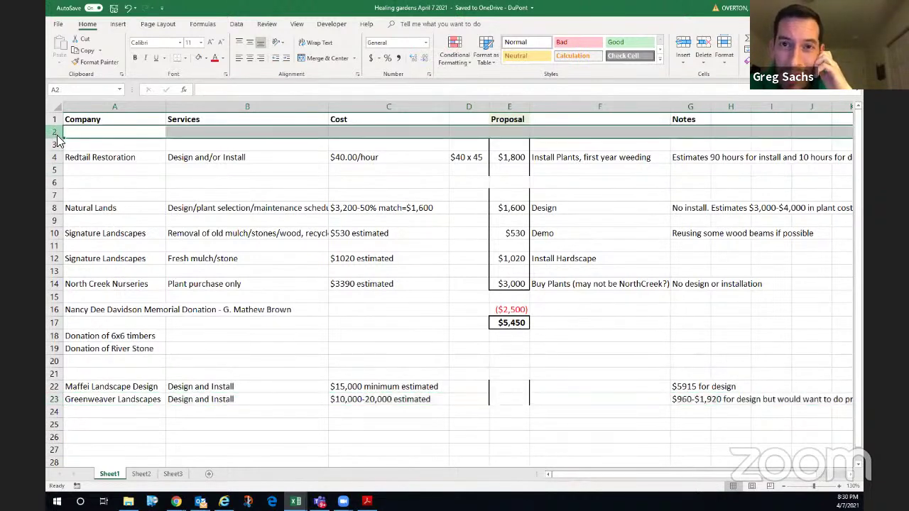
right_click(56, 135)
left_click(80, 214)
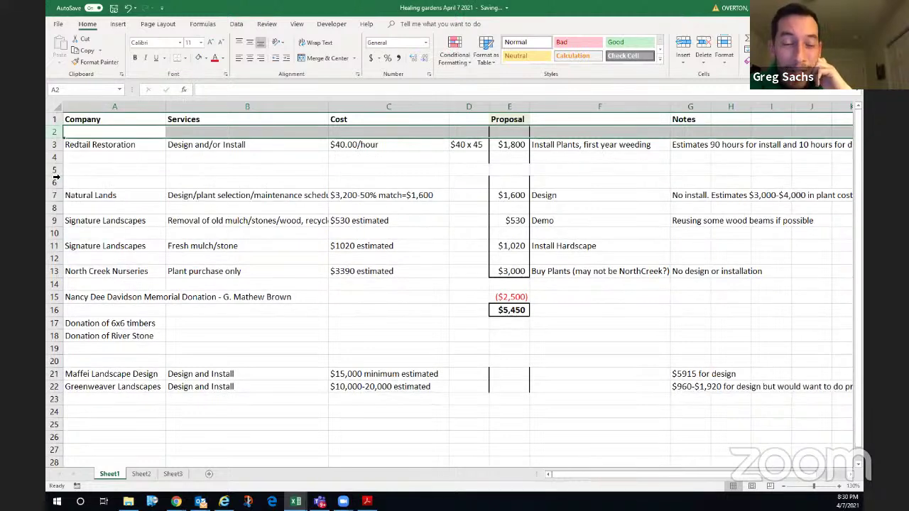
left_click_drag(55, 159, 55, 170)
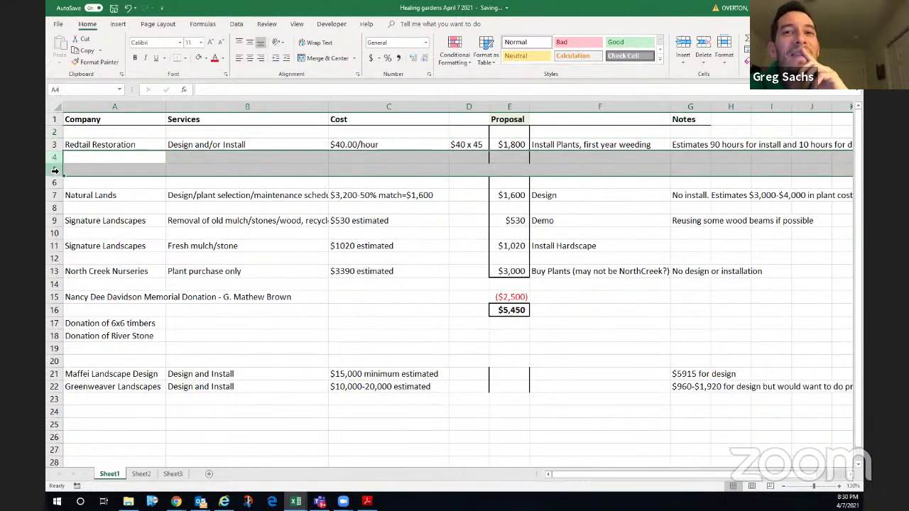
right_click(56, 170)
left_click(80, 247)
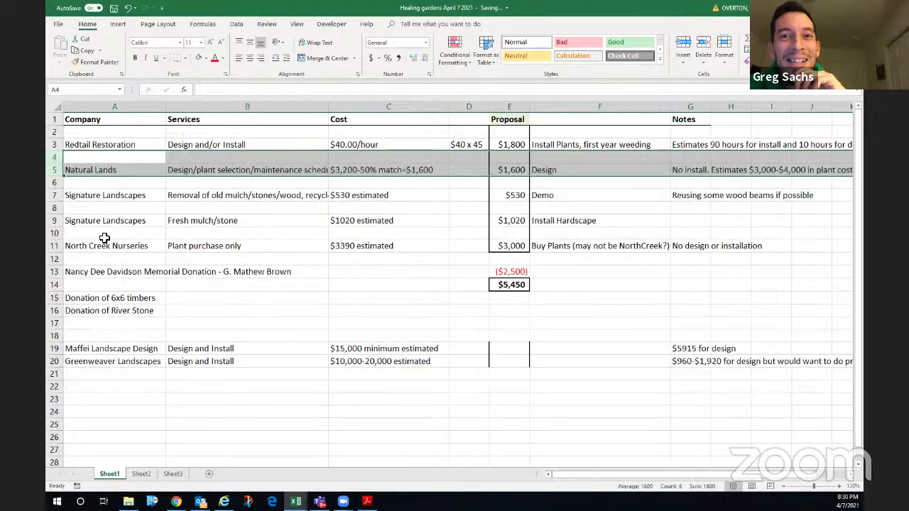
left_click(287, 221)
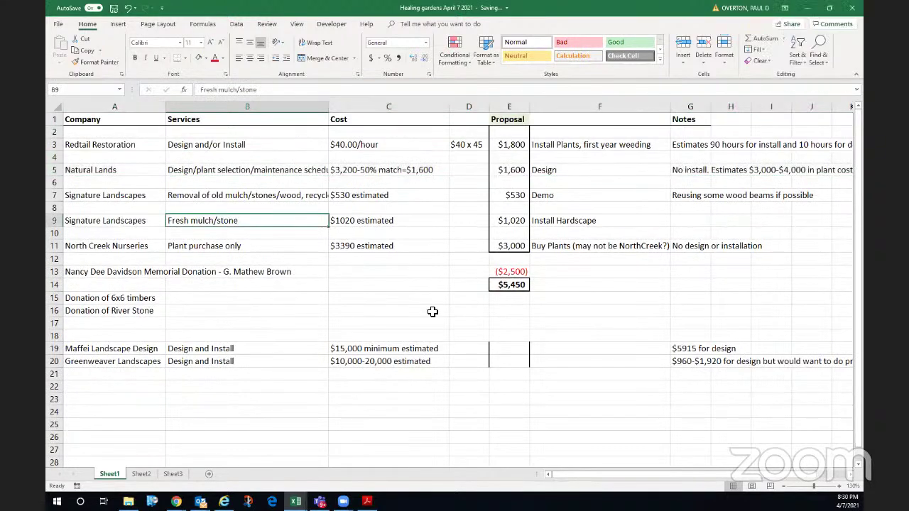
left_click_drag(488, 347, 534, 363)
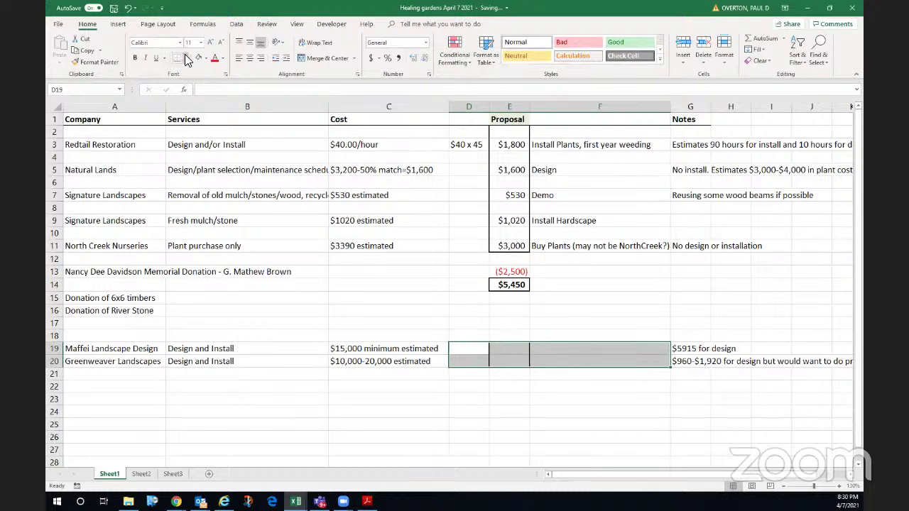
- Set No Border on the moved bids' cells D19:F20
left_click(186, 60)
left_click(188, 136)
left_click(472, 337)
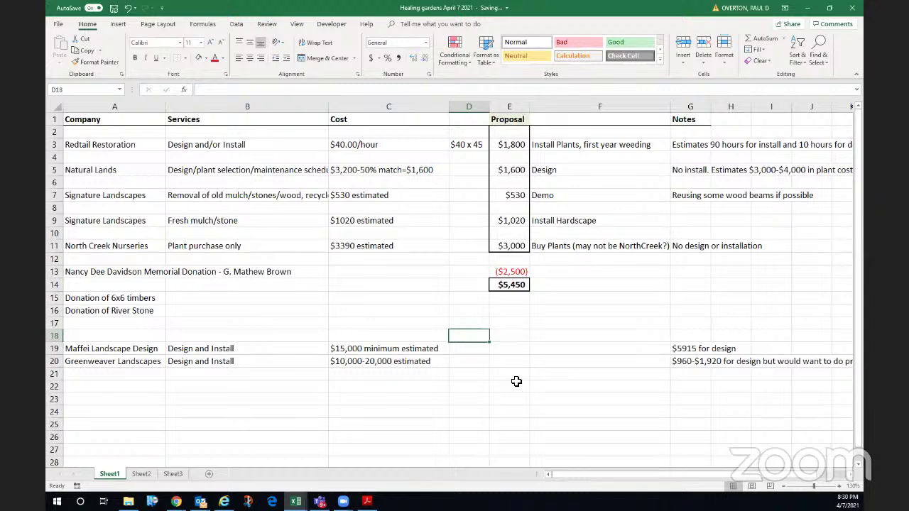
left_click(292, 163)
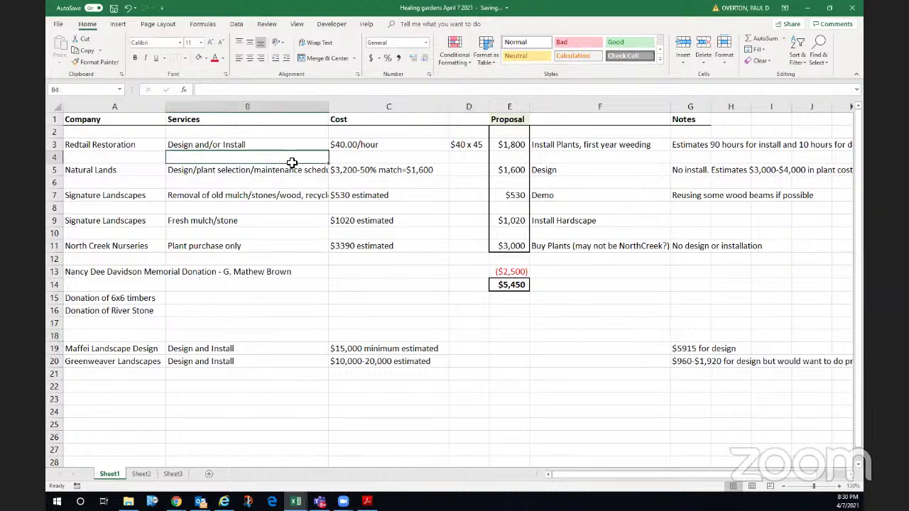
left_click(104, 132)
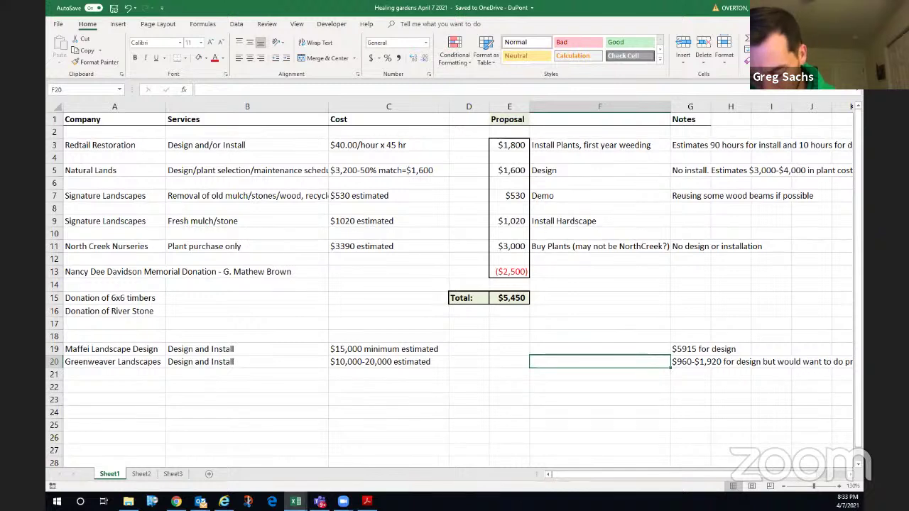
- Switch to Chrome to view the 4/7/21 PRO Board Meeting Agenda PDF
key("alt+Tab")
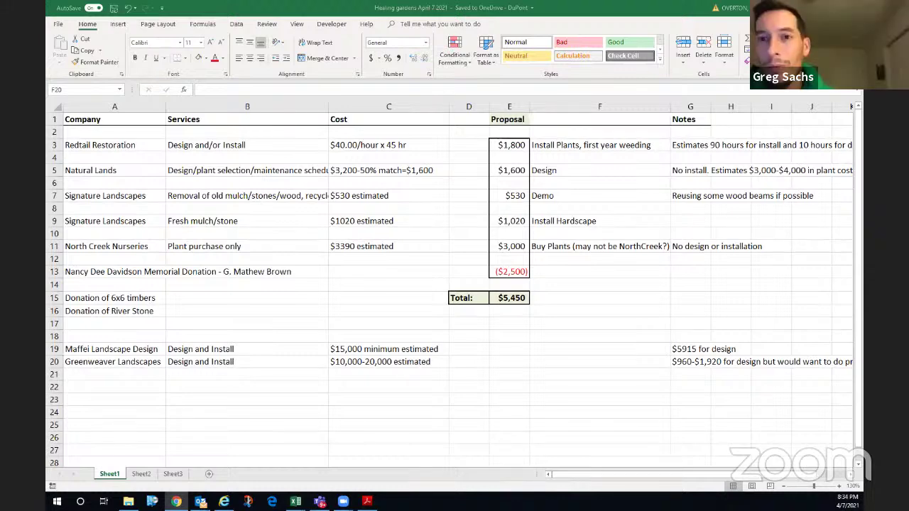
key("alt+Tab")
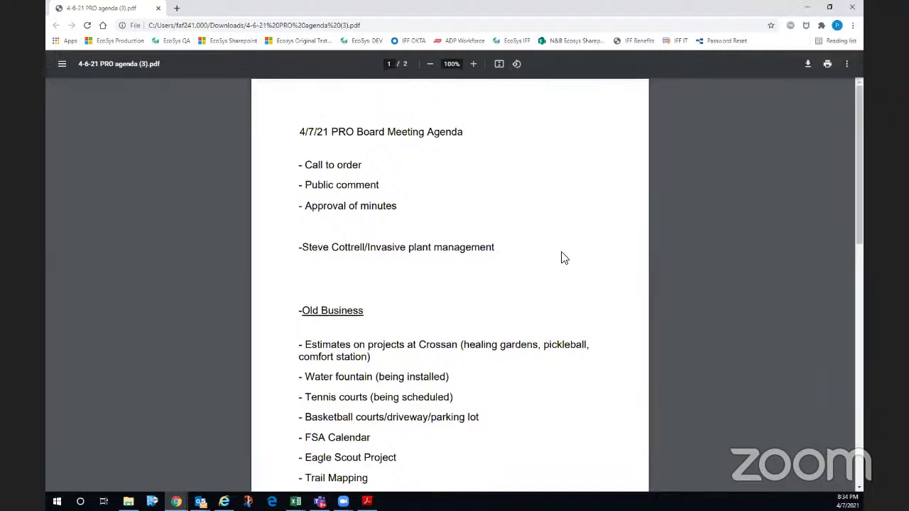
scroll(490, 308, "down", 5)
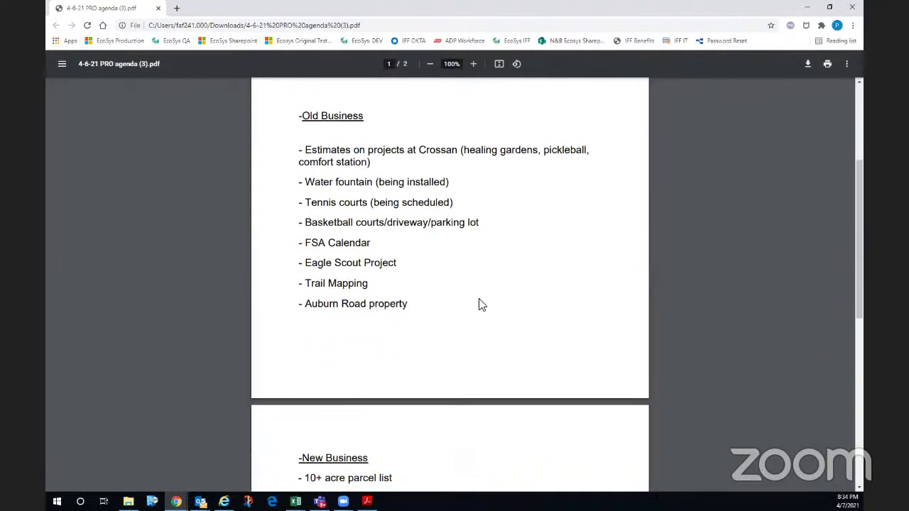
- Maximize the Acrobat window and scroll the Eagle Scout proposal to its $940.00 cost estimate page
key("alt+Tab")
left_click(710, 128)
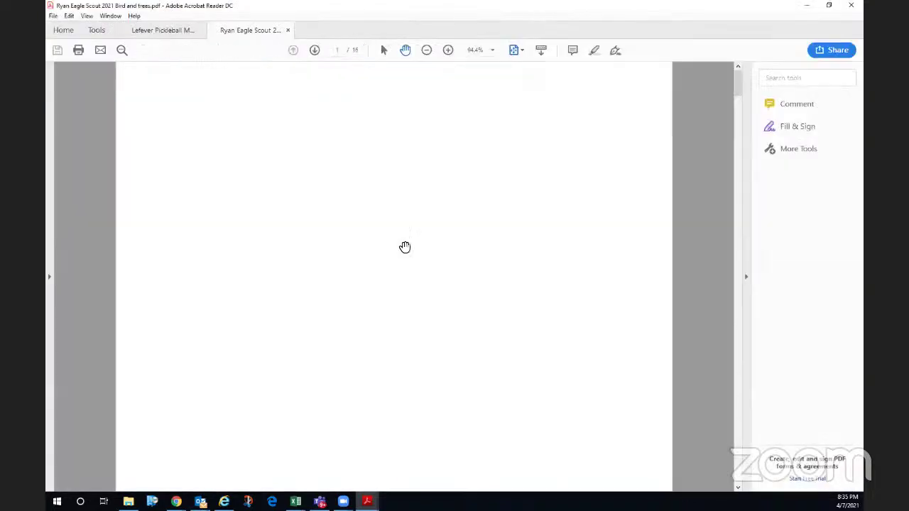
scroll(399, 268, "down", 7)
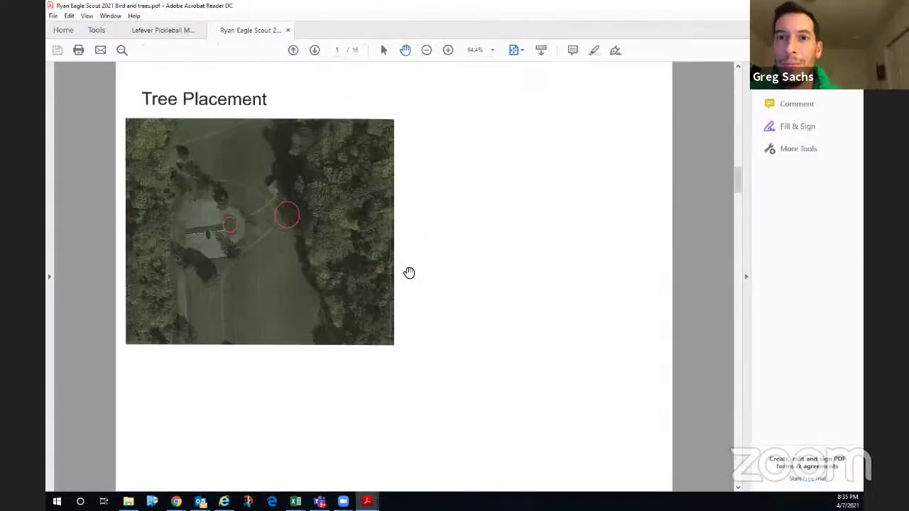
scroll(410, 273, "down", 10)
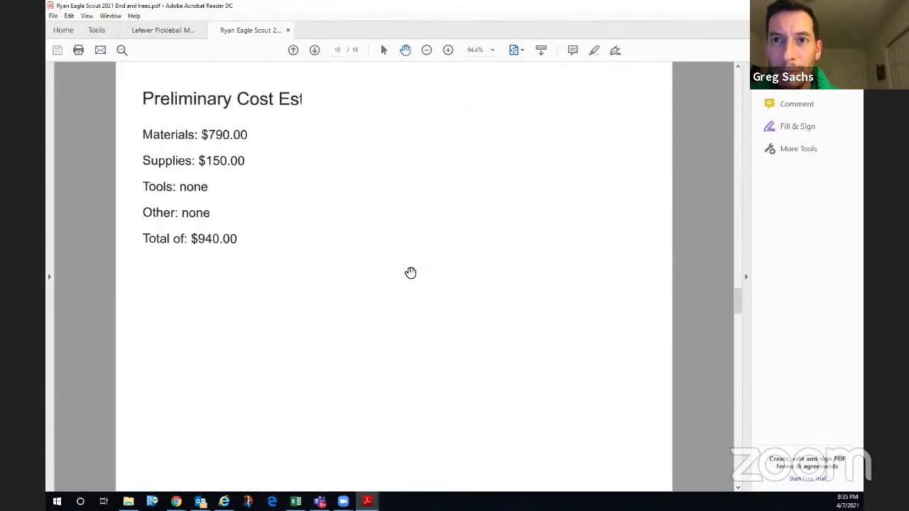
scroll(412, 273, "down", 4)
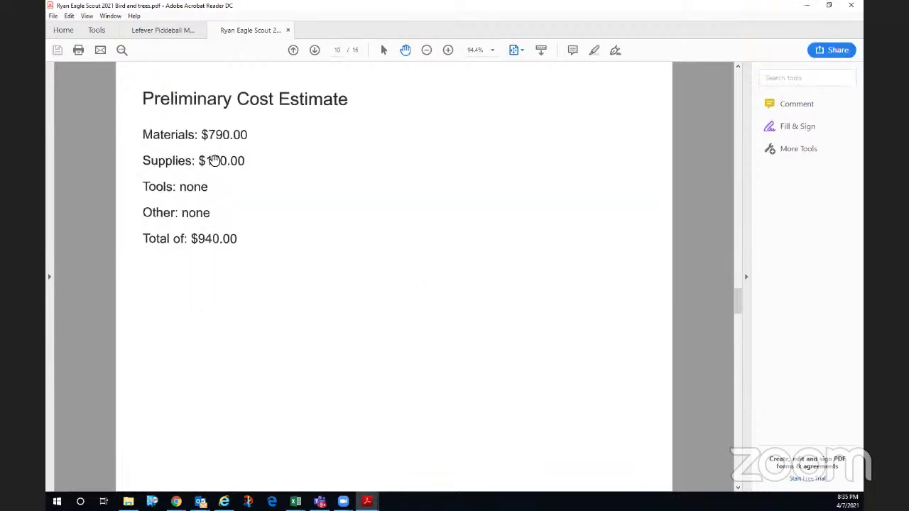
scroll(217, 160, "up", 2)
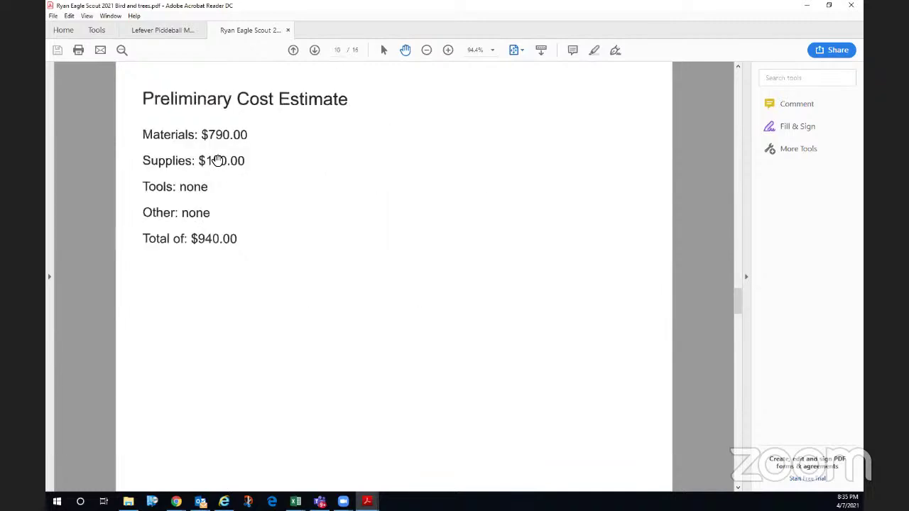